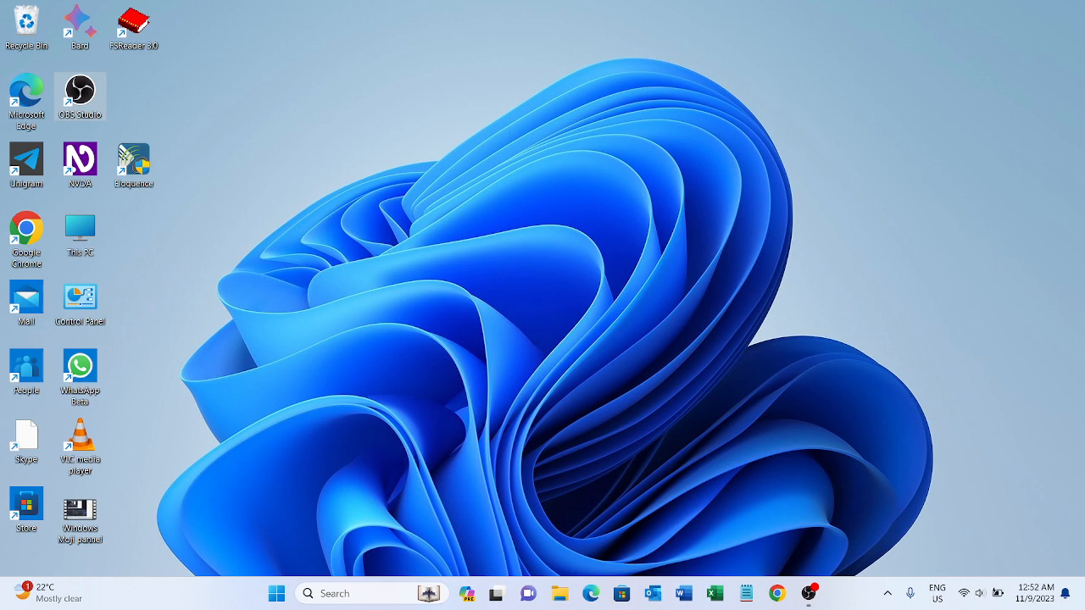
Open NVDA's Add-on Store and go to the list of available add-ons.
key(insert+n)
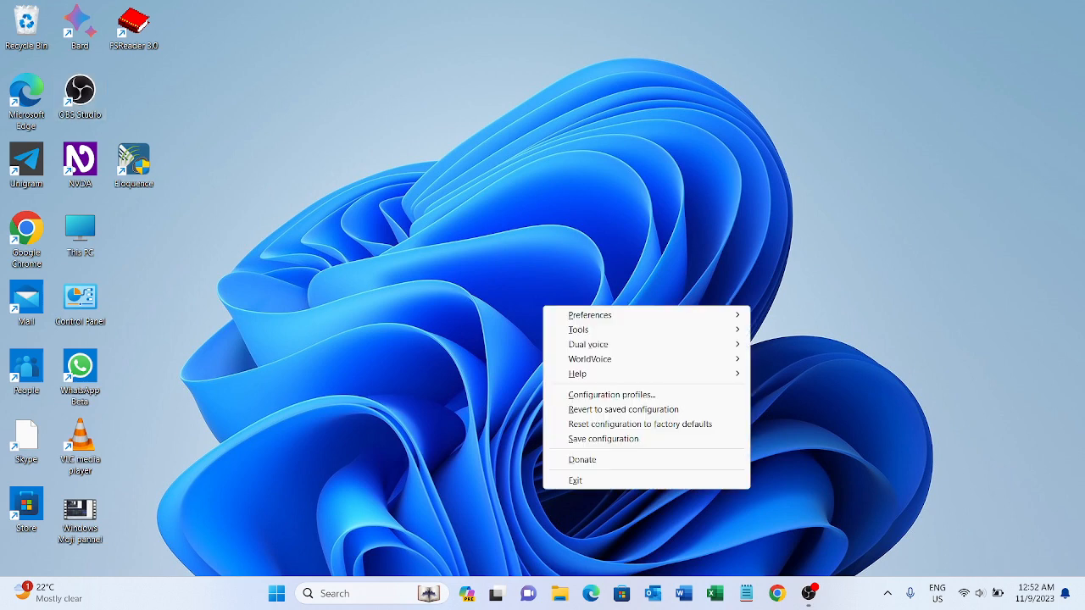
key(t)
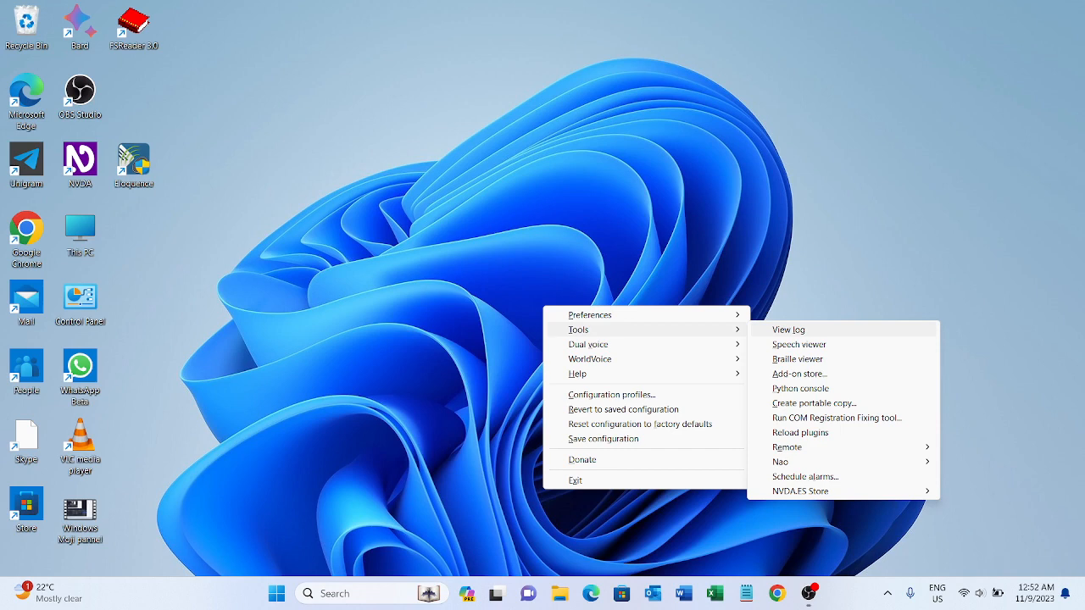
key(a)
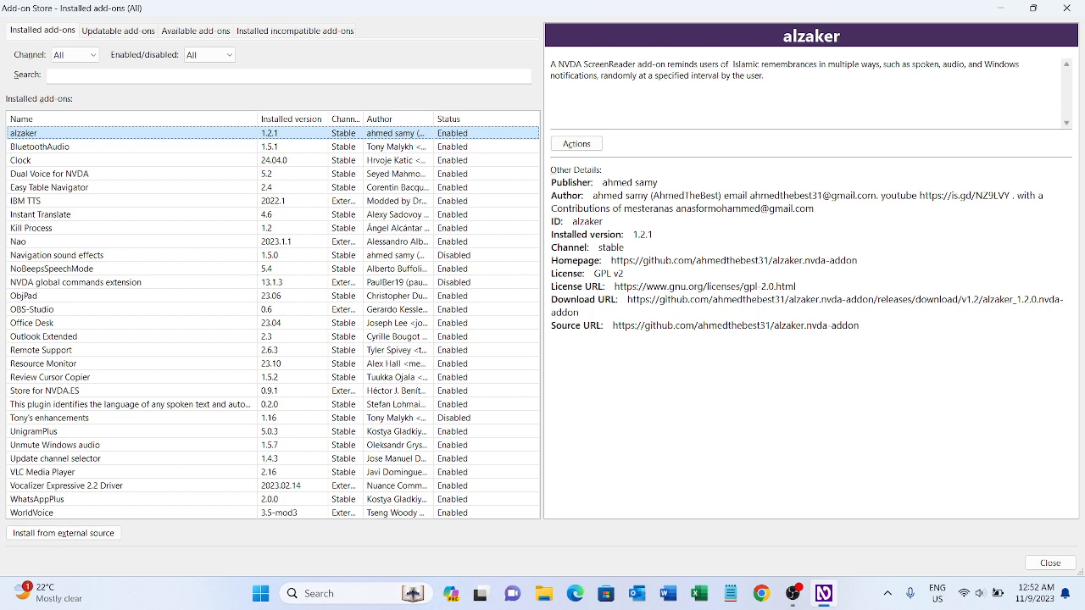
key(ctrl+Tab)
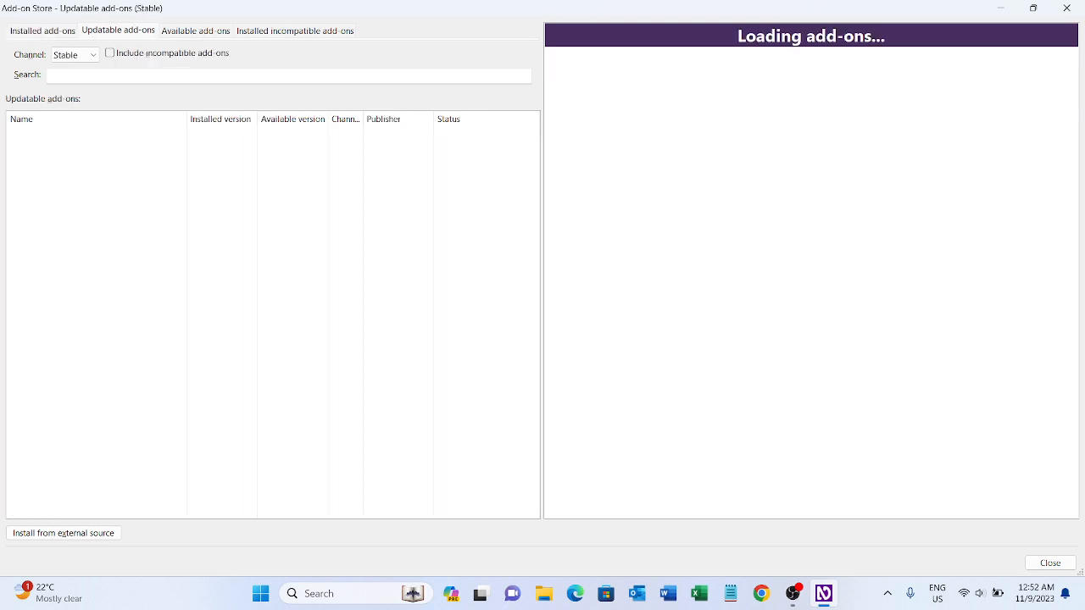
key(ctrl+Tab)
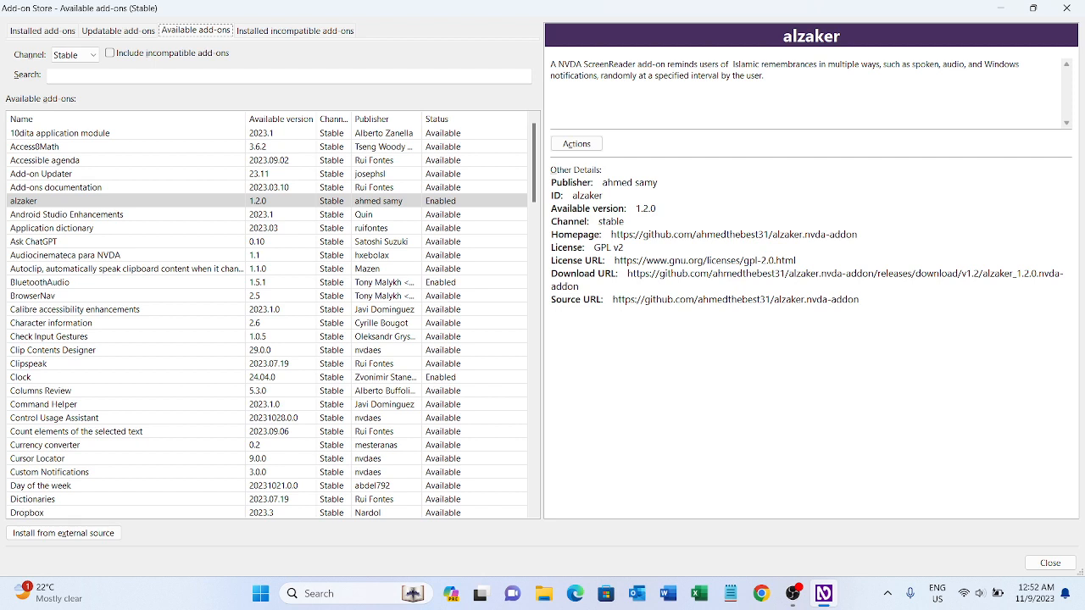
key(Tab)
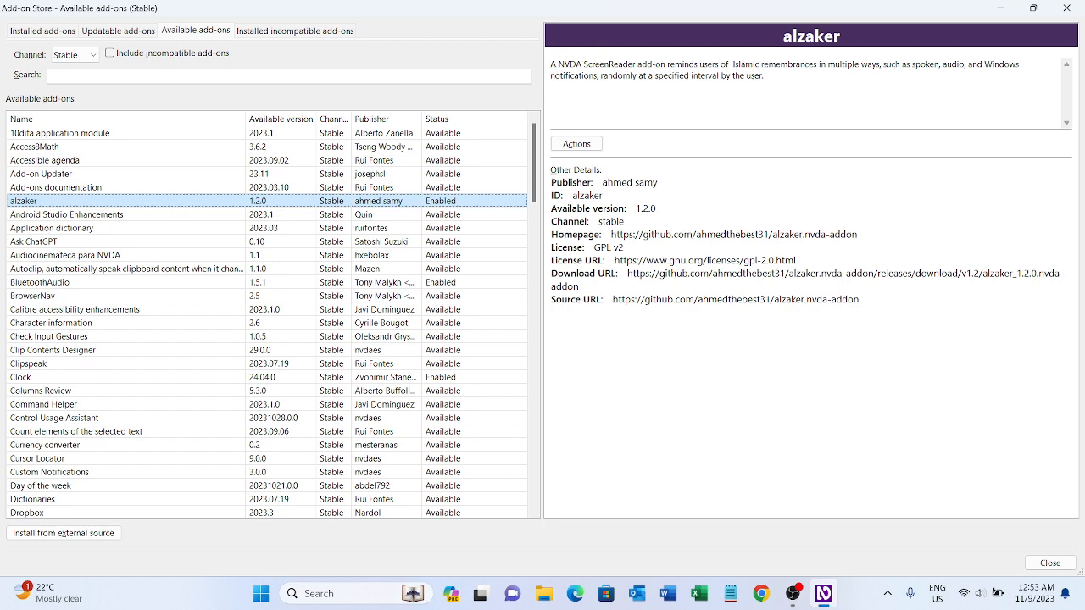
Find the LanguageIdent add-on, the plugin that identifies the language of any spoken text, in the available add-ons list.
key(t)
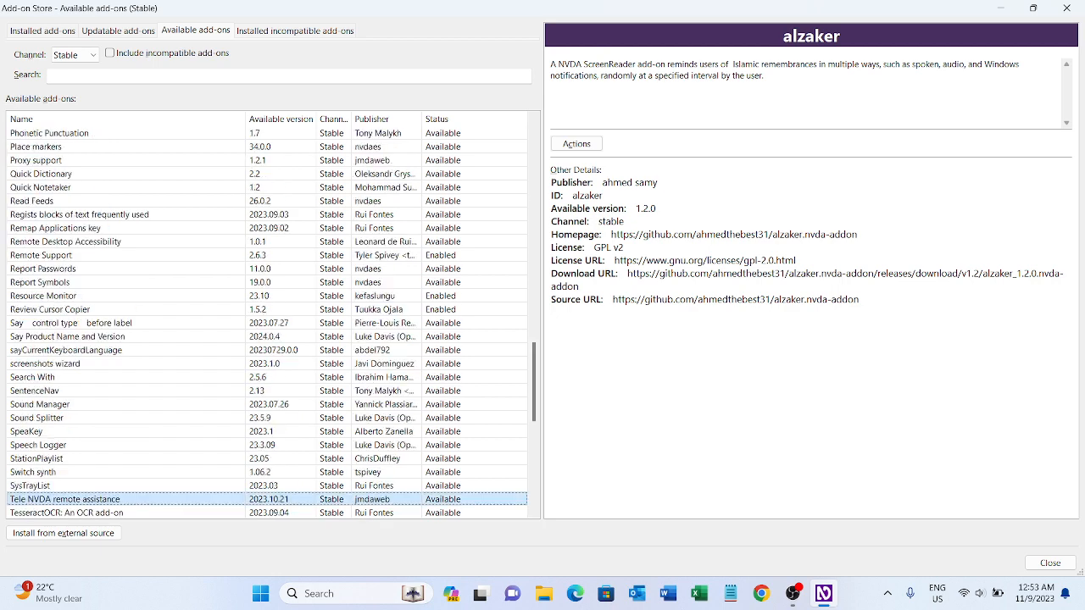
key(t)
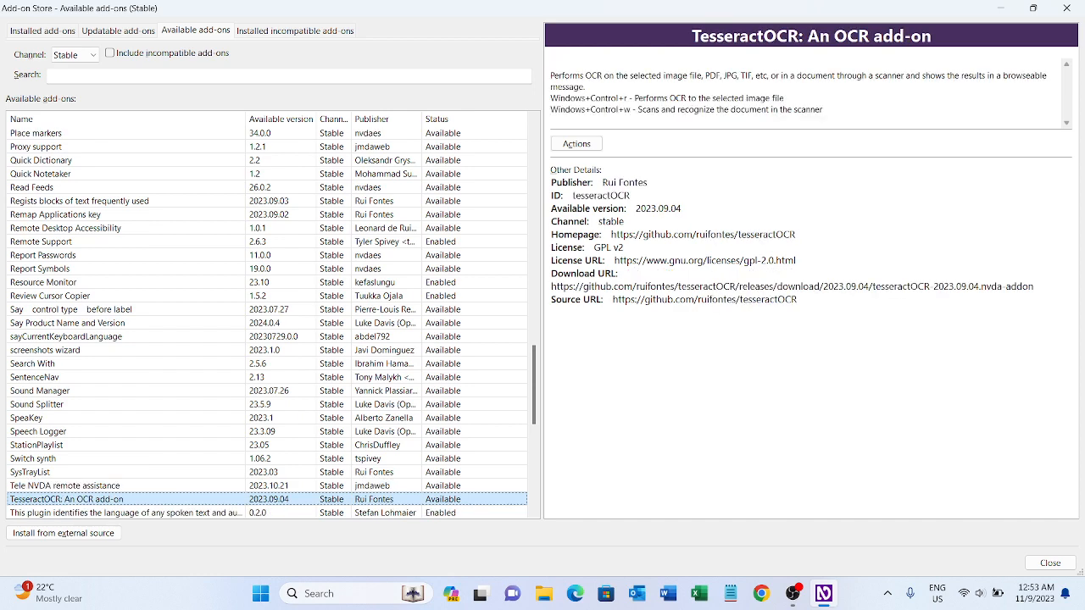
key(t)
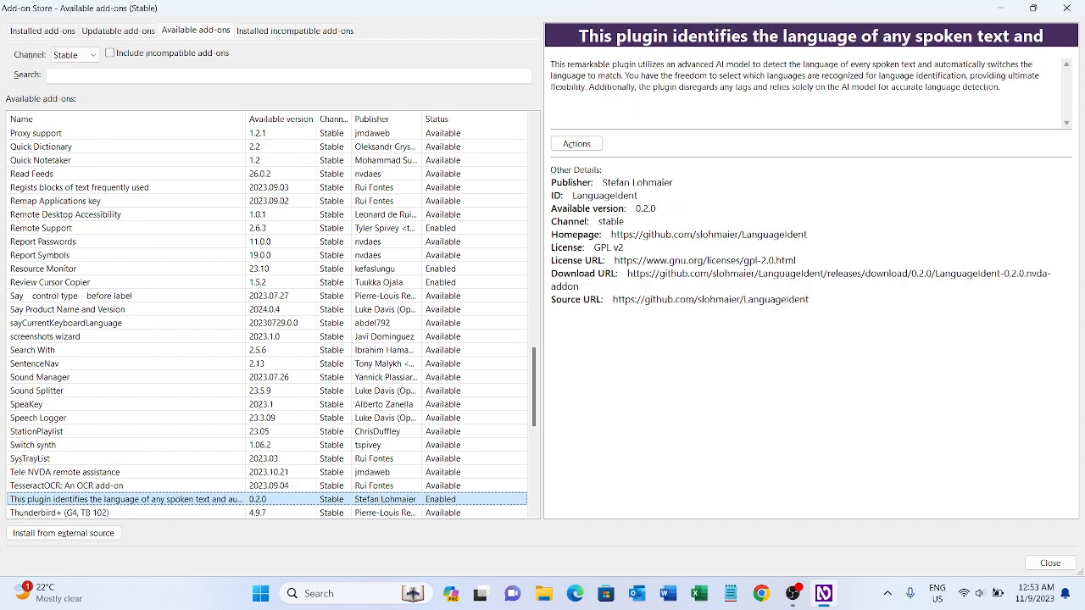
key(t)
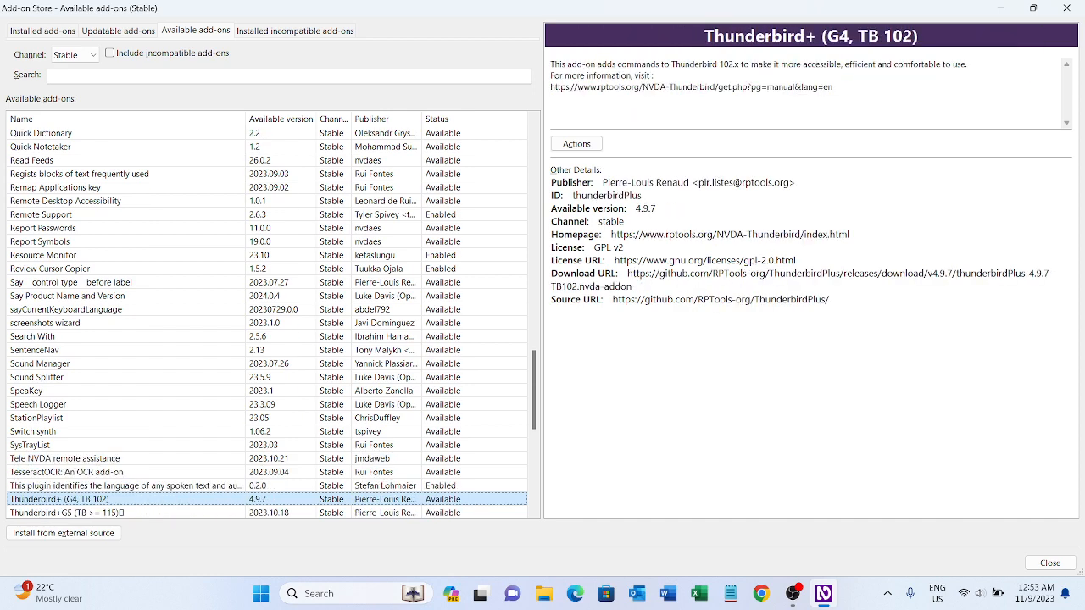
key(t)
key(t)
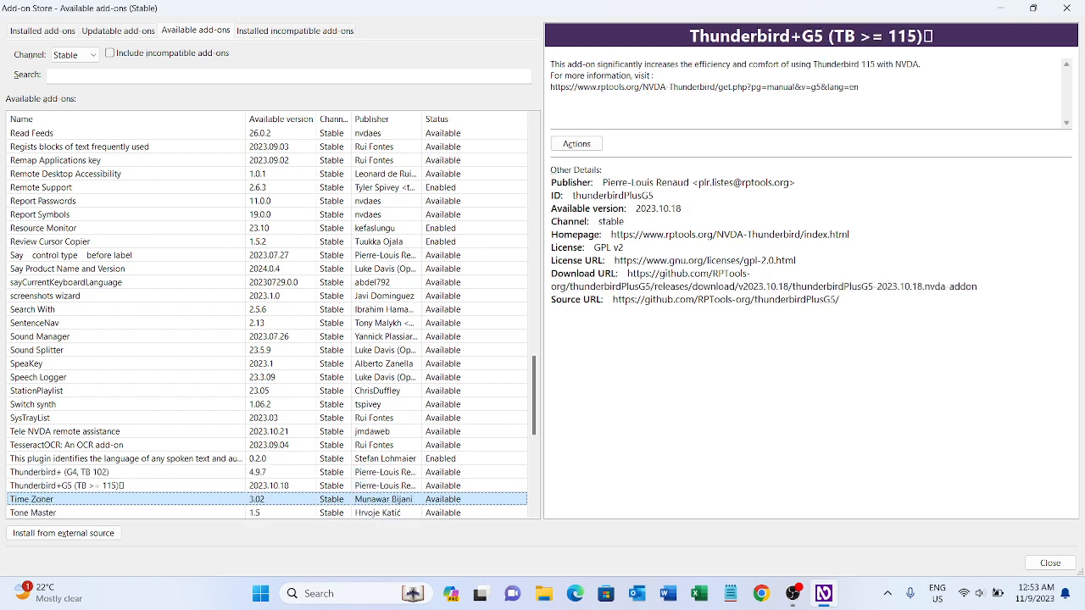
key(t)
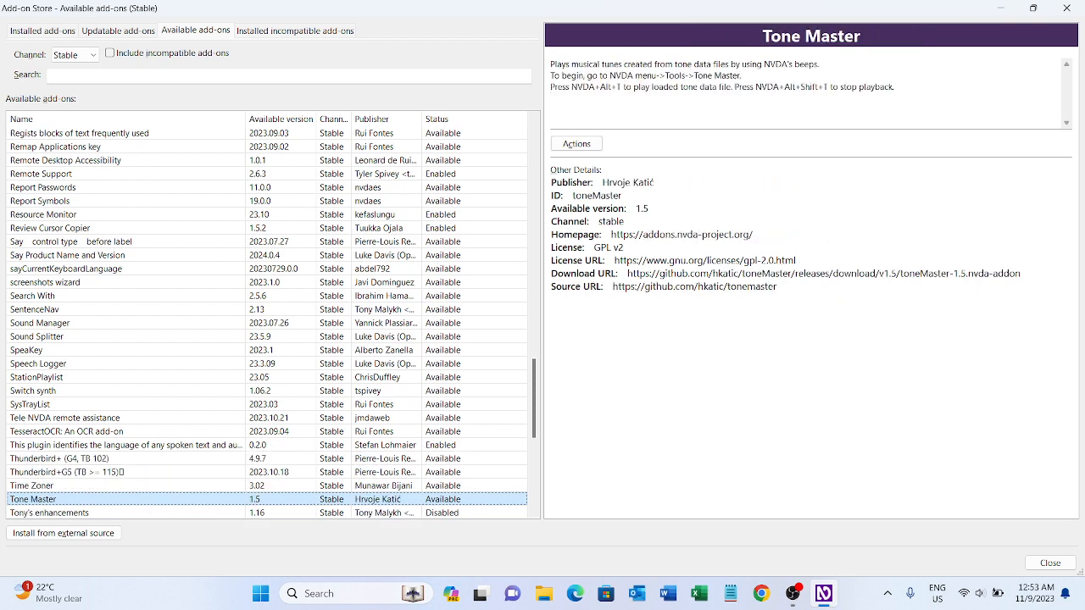
key(t)
key(t)
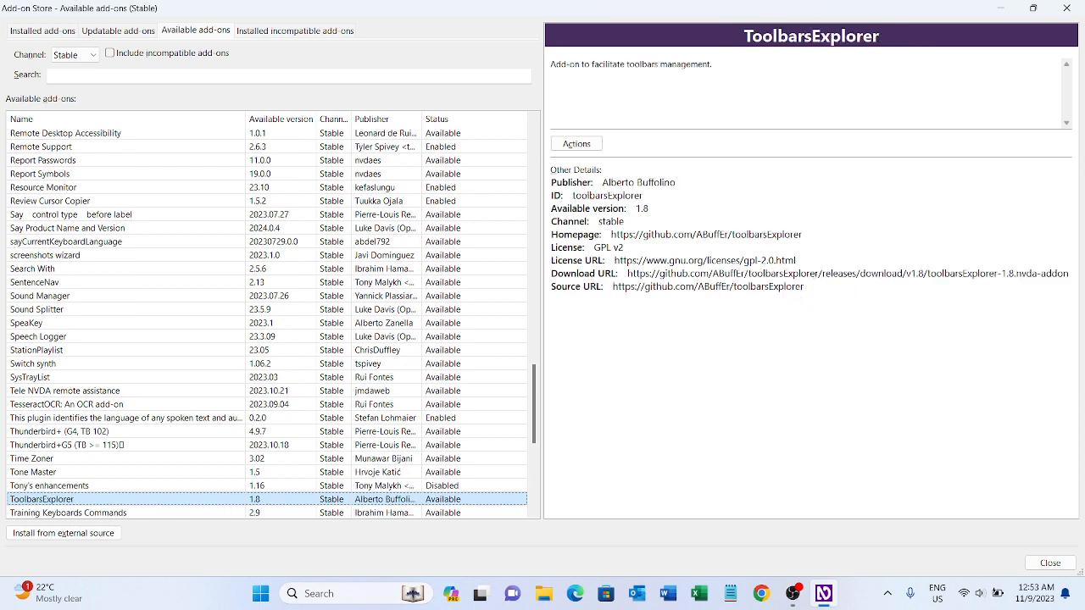
key(t)
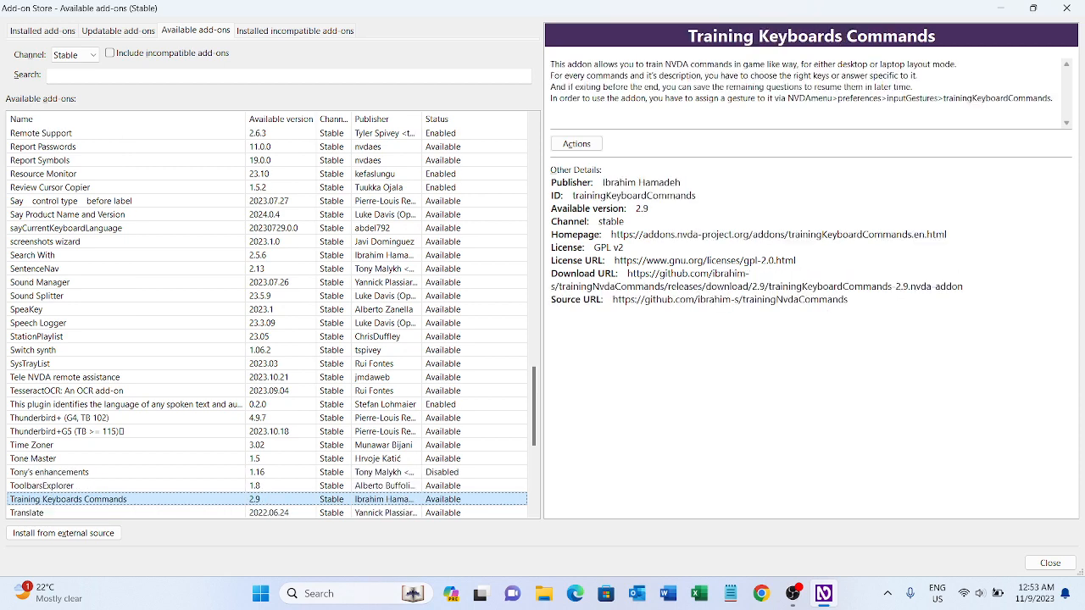
key(t)
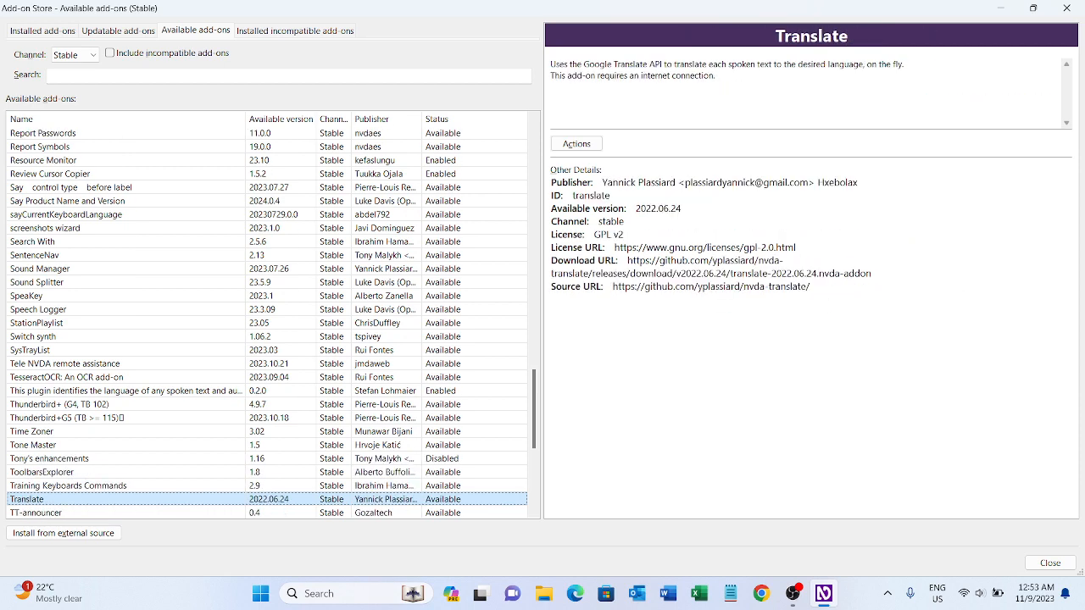
key(t)
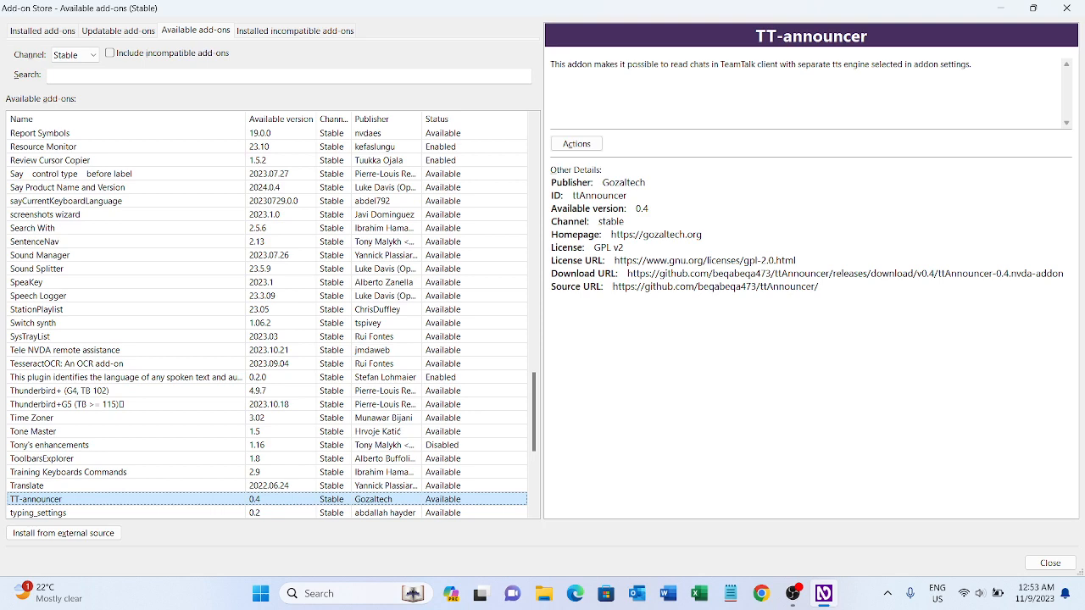
key(t)
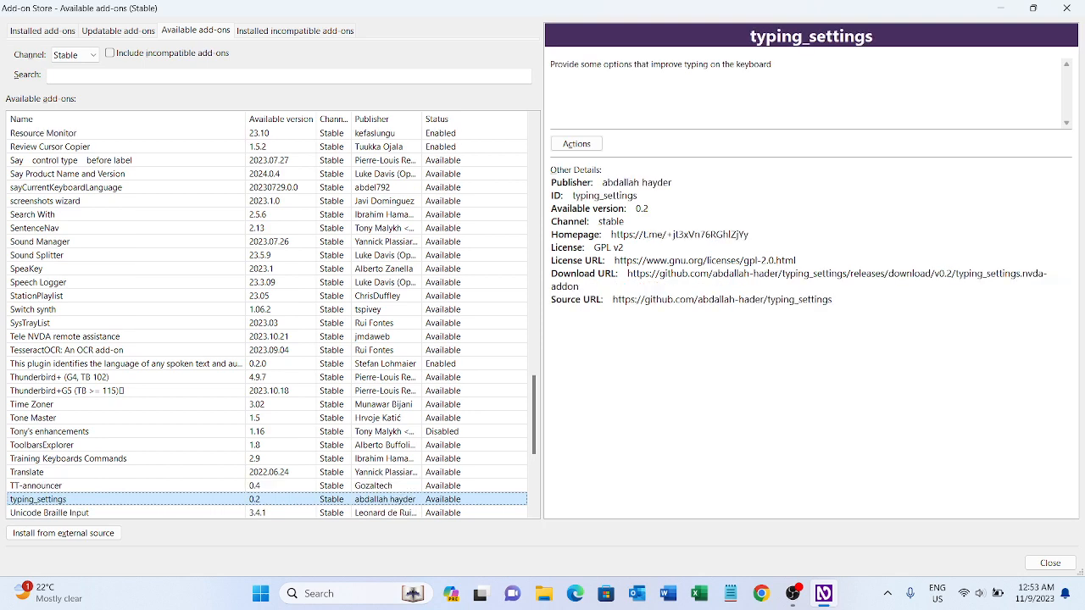
key(t)
key(t)
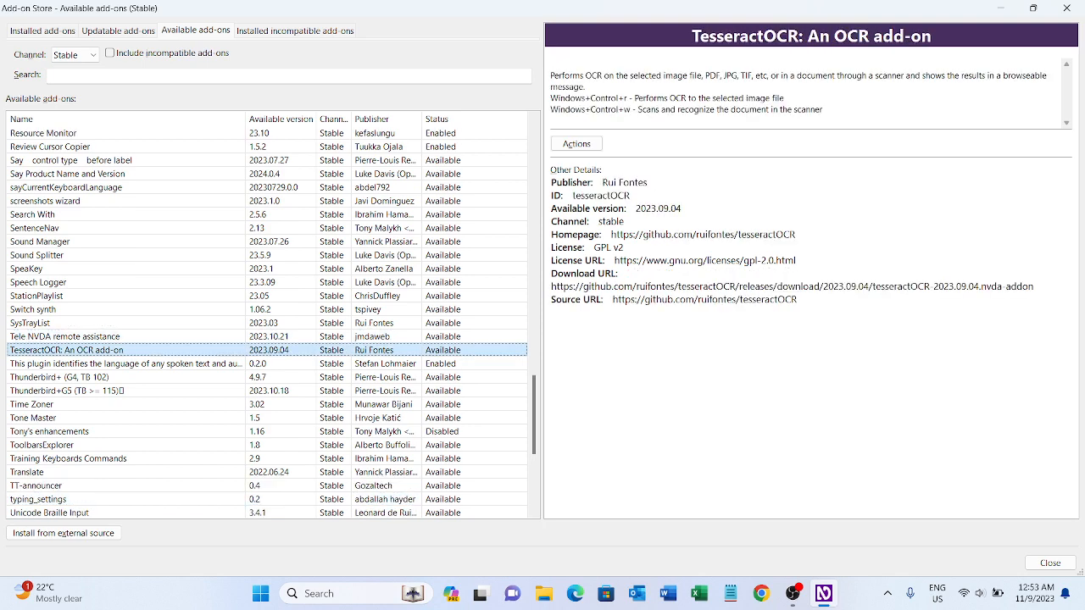
key(t)
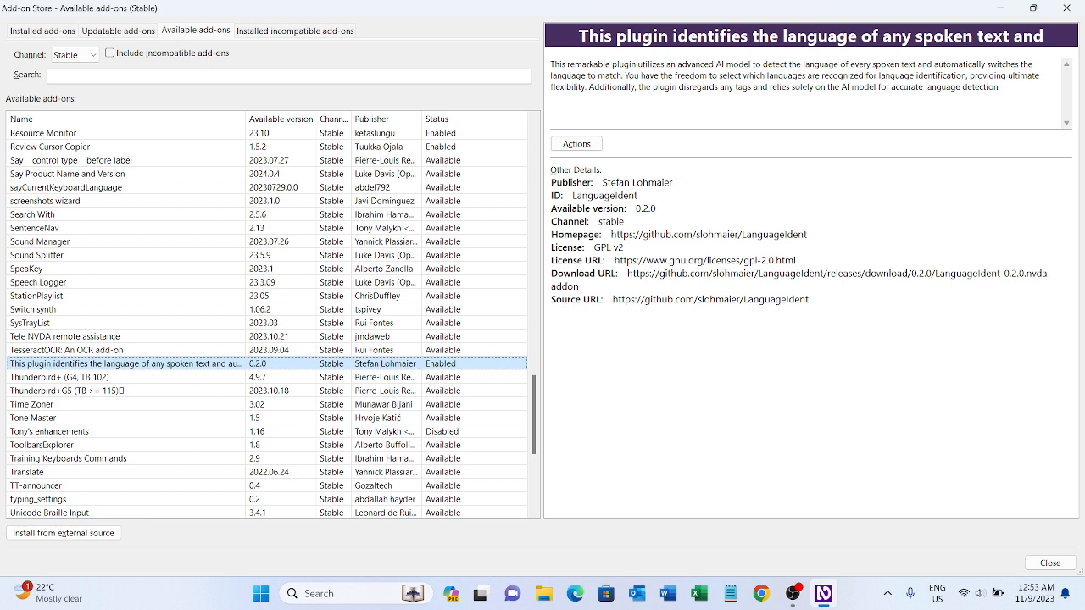
View the actions offered for the LanguageIdent add-on, dismiss them and close the Add-on Store.
key(shift+F10)
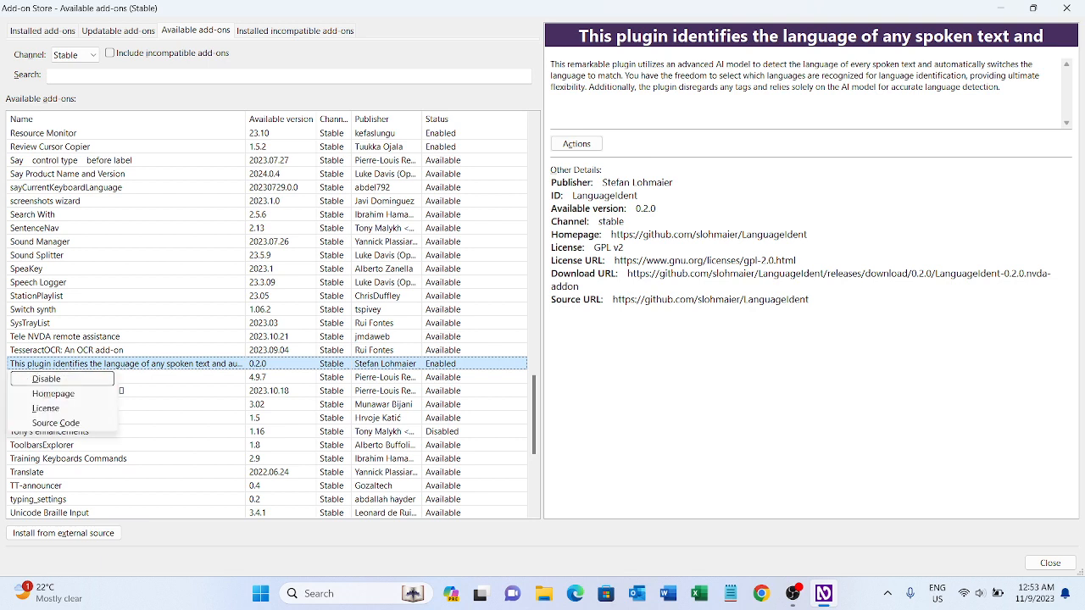
key(Down)
key(Escape)
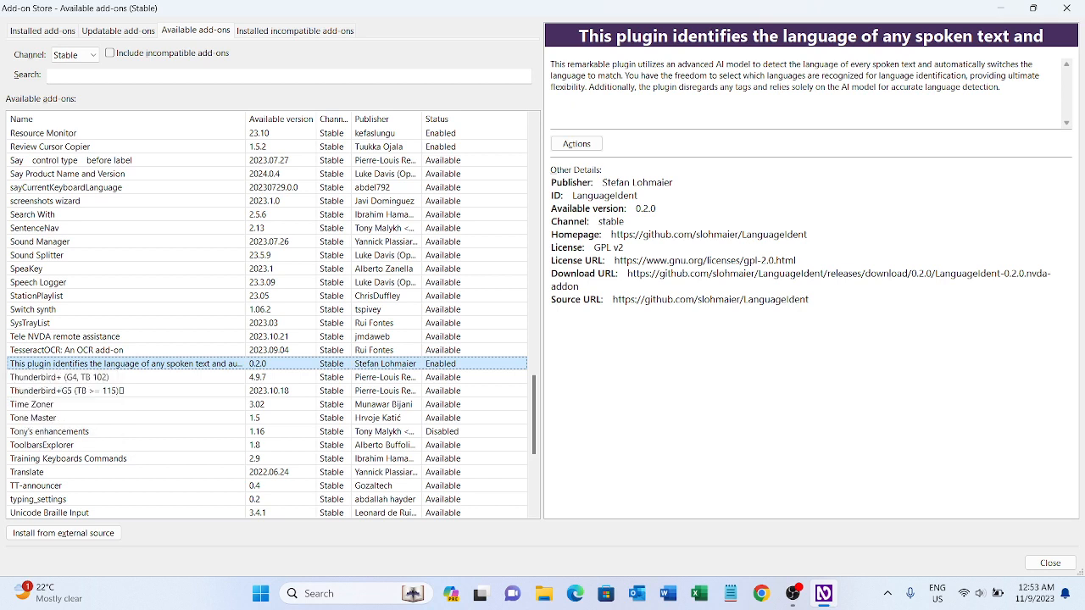
key(Escape)
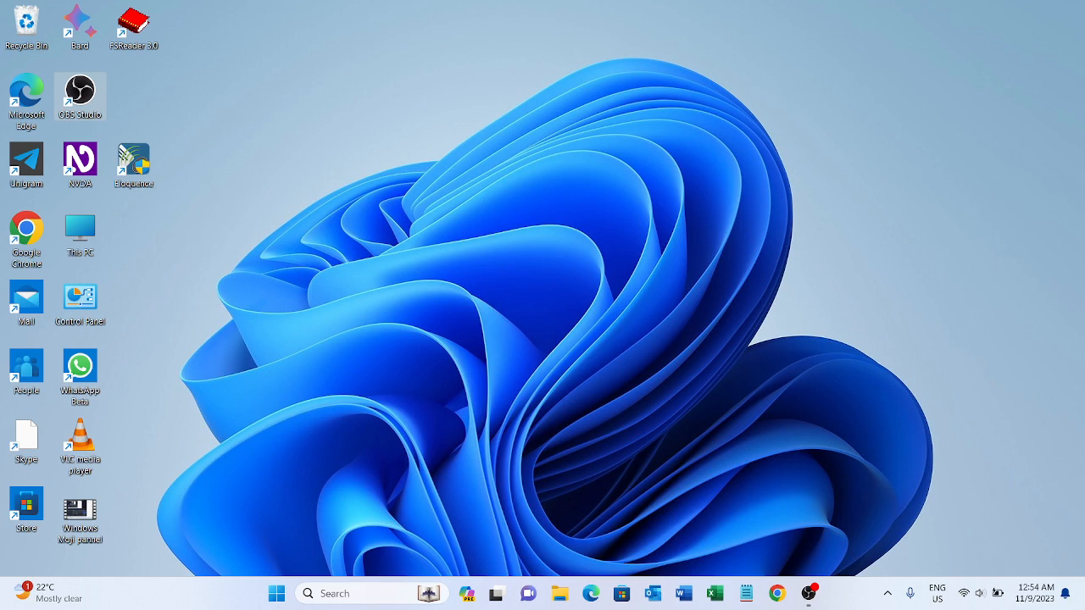
Open NVDA's speech settings and browse the Number Language choices, ending on default.
key(ctrl+Insert+v)
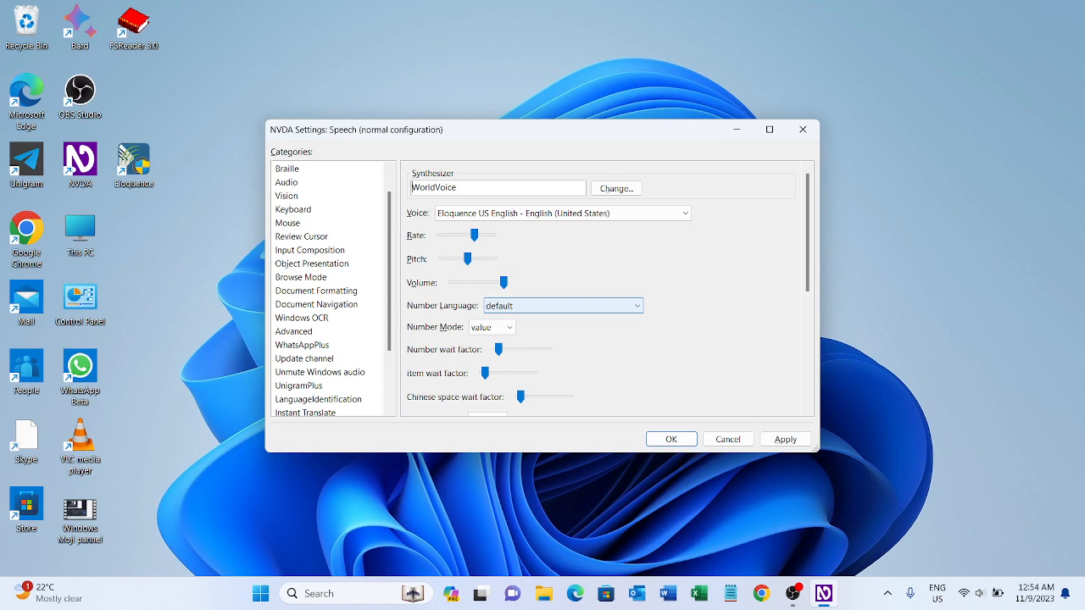
key(Tab)
key(Tab)
key(Tab)
key(Tab)
key(Tab)
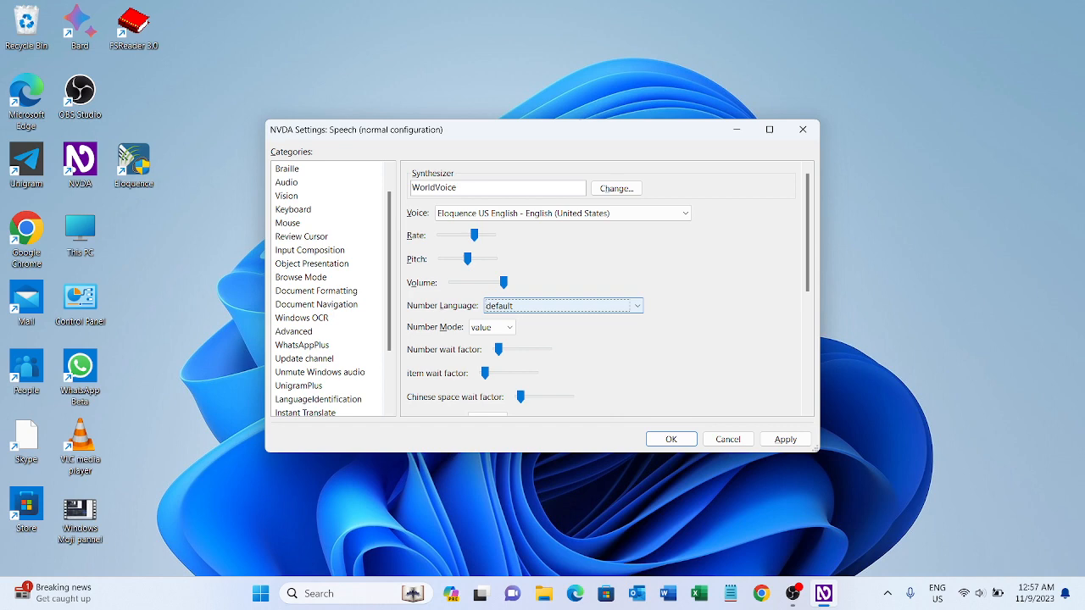
key(Down)
Go through the Number Mode choices and the wait factor settings, leaving Number Mode on value.
key(Down)
key(Home)
key(Tab)
key(Down)
key(Up)
key(Left)
key(Tab)
key(Left)
key(Tab)
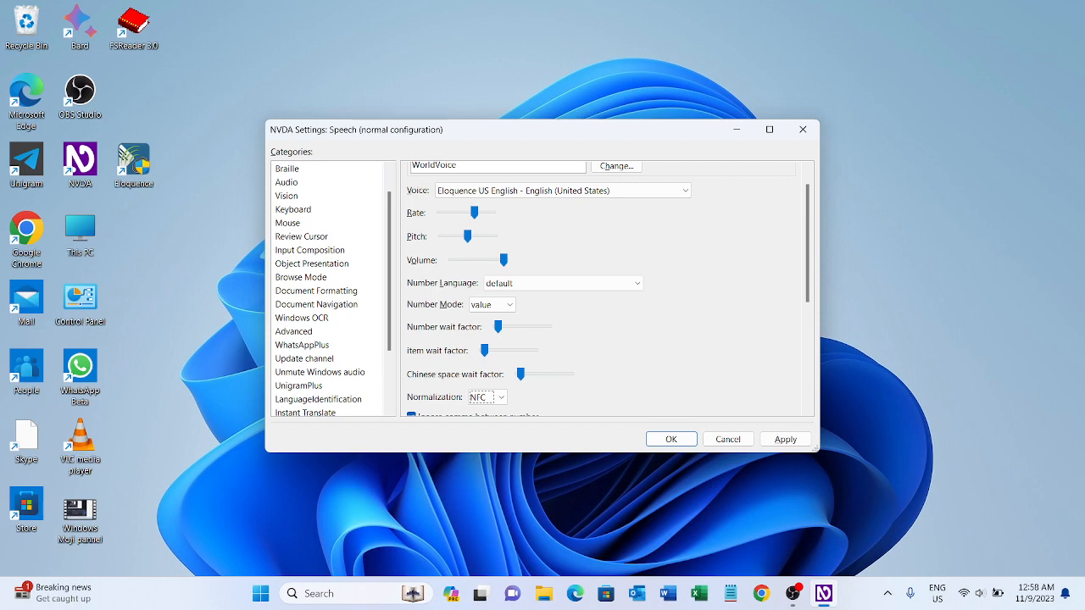
Review the speech options for number commas, WorldVoice text language detection, automatic language and dialect switching, punctuation level and trusting the voice's language.
key(Tab)
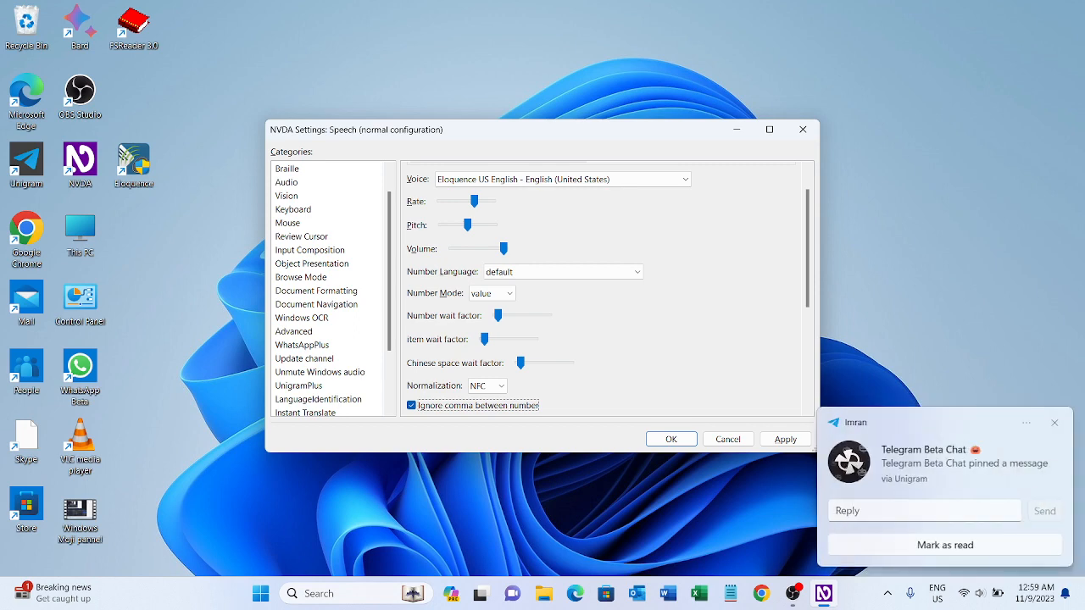
key(Tab)
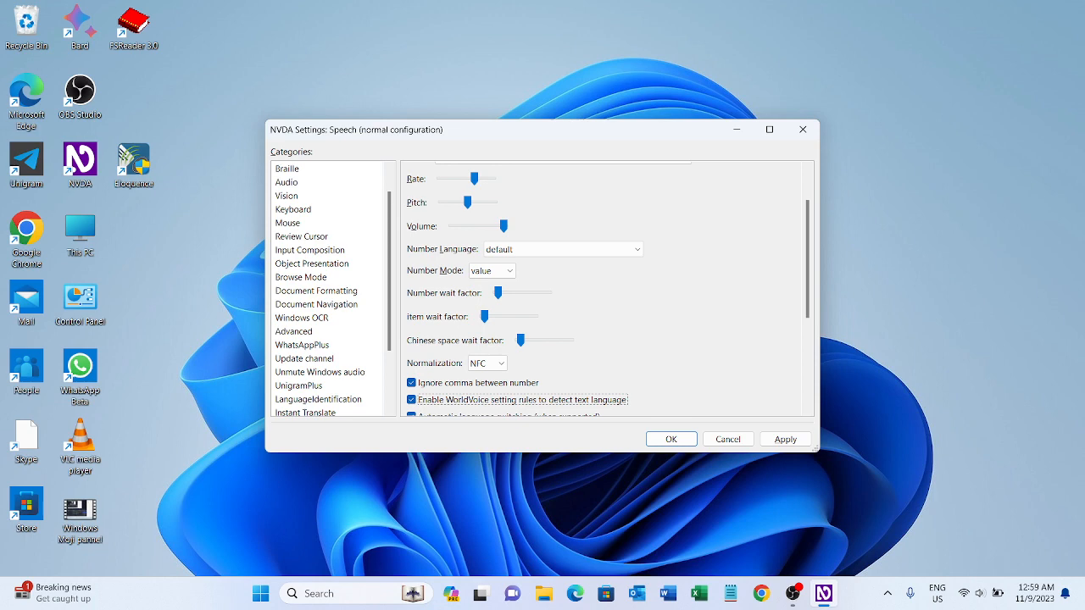
key(Tab)
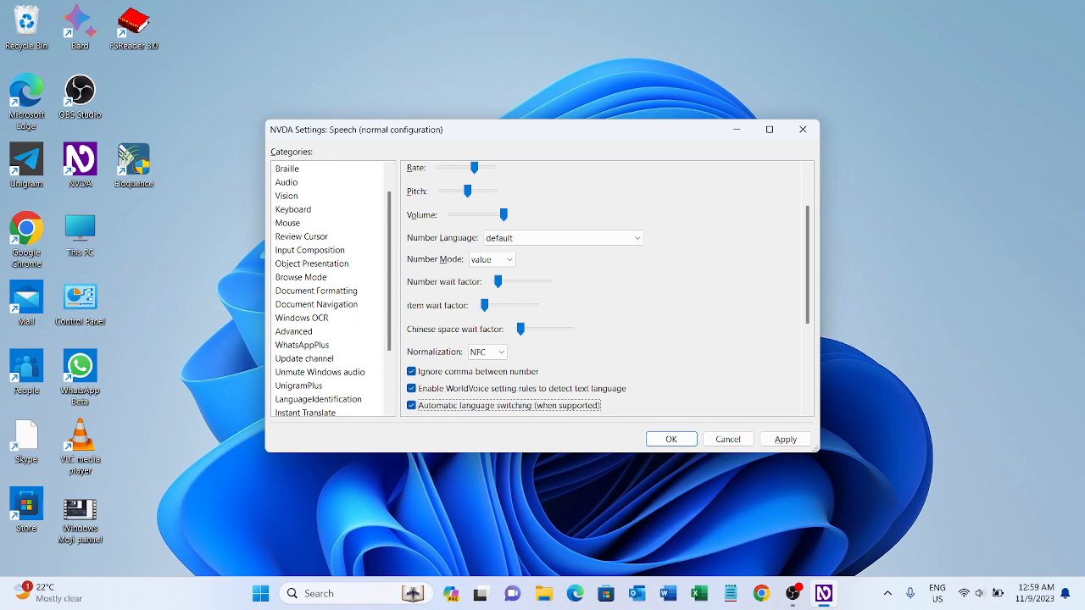
key(Tab)
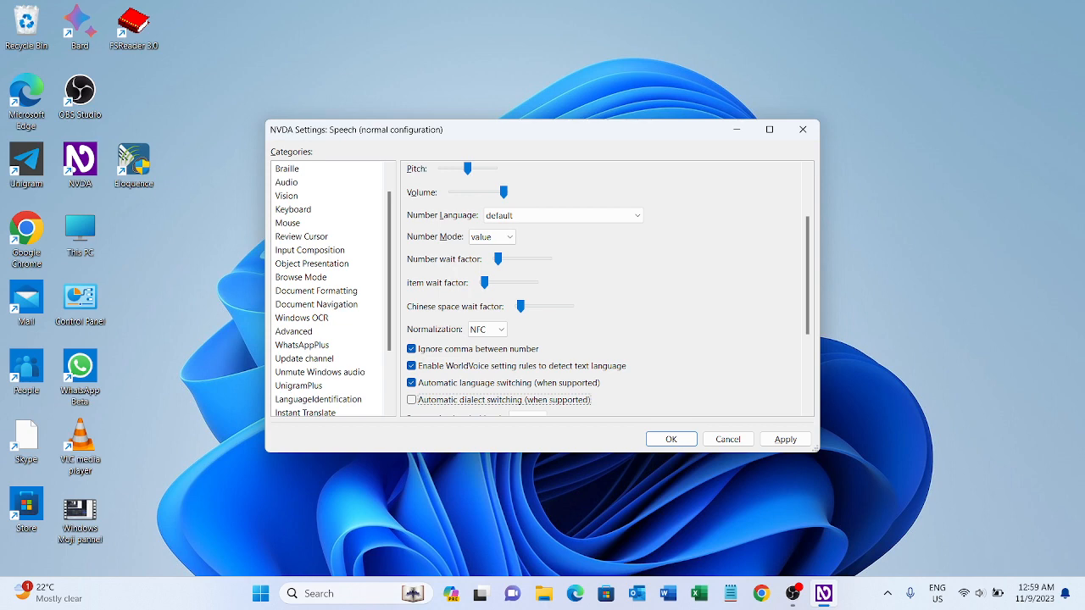
key(Tab)
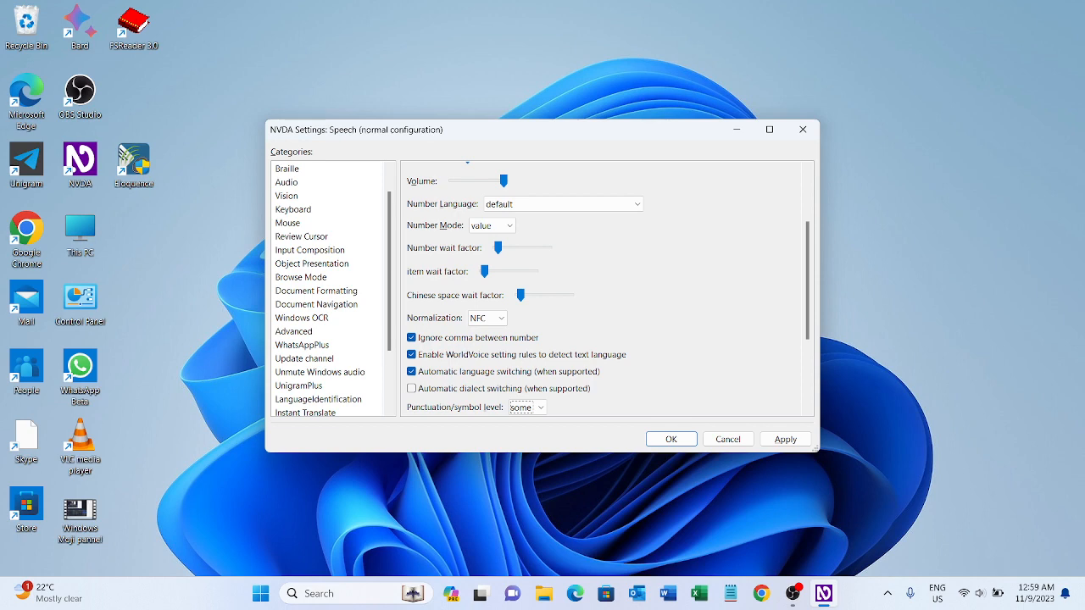
key(Tab)
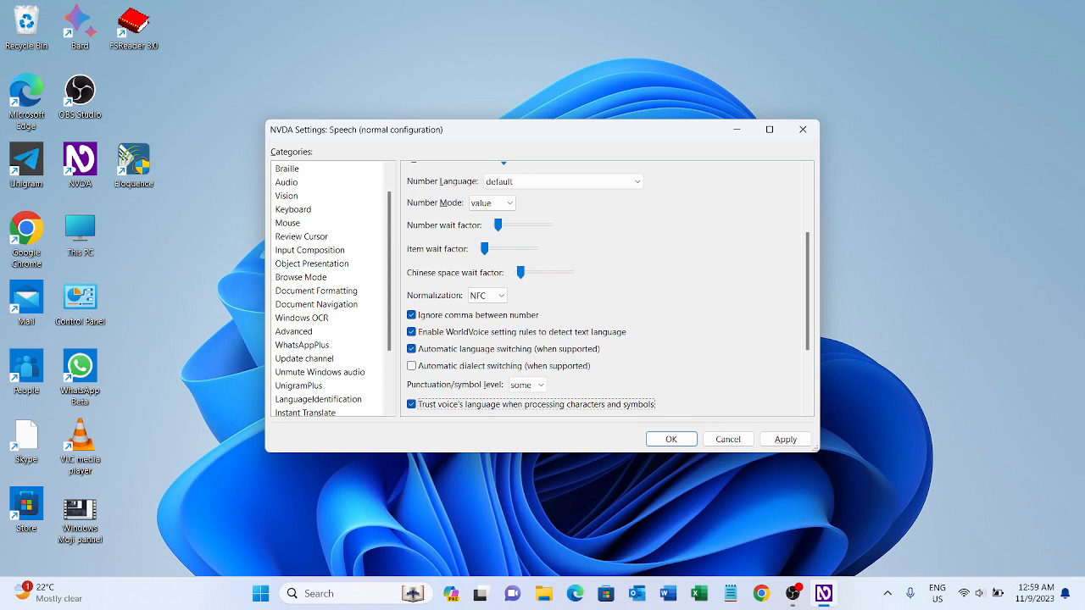
Review the remaining speech options for Unicode Consortium data, delayed character descriptions, capitals and spelling, and dismiss the settings without applying anything.
key(Tab)
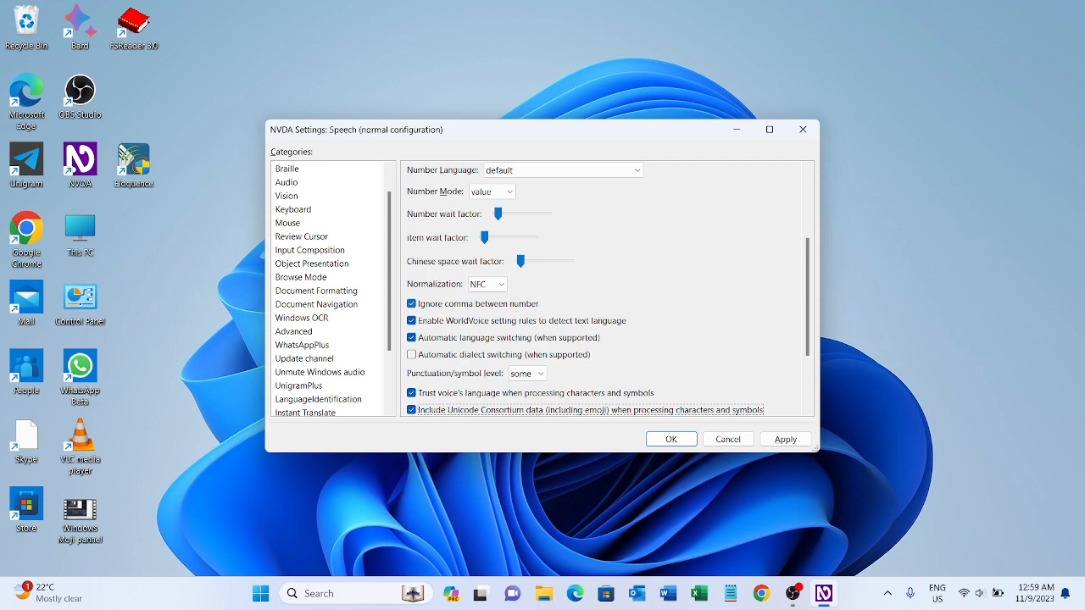
key(Tab)
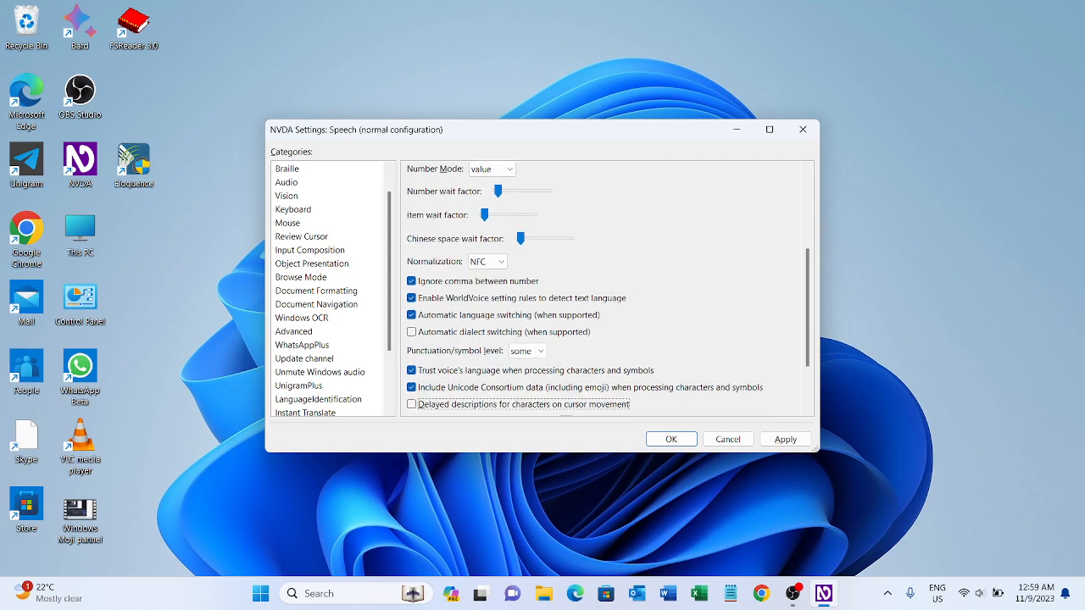
key(Tab)
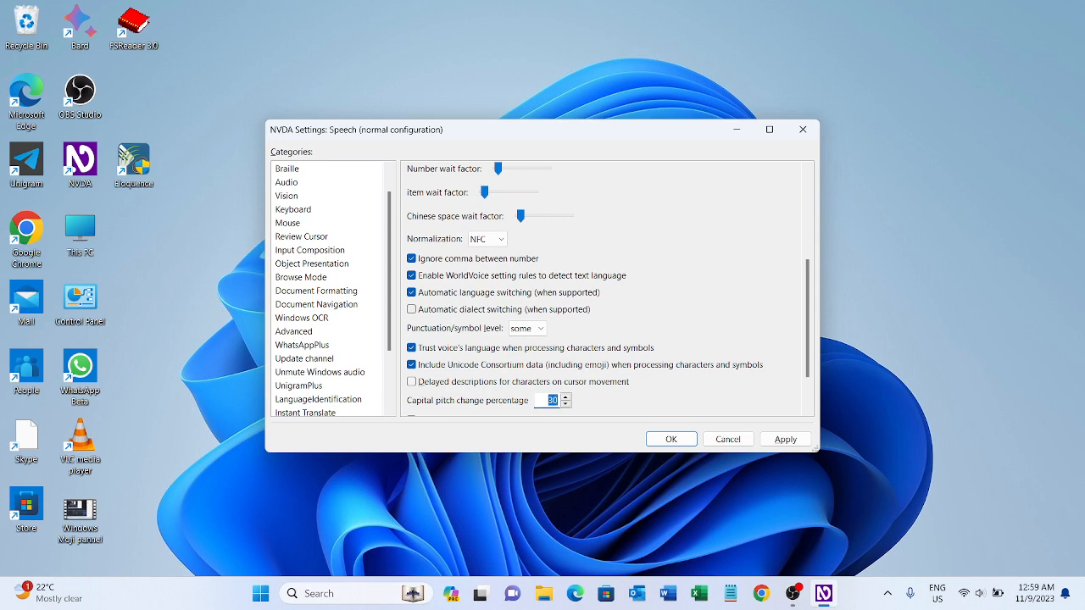
key(Tab)
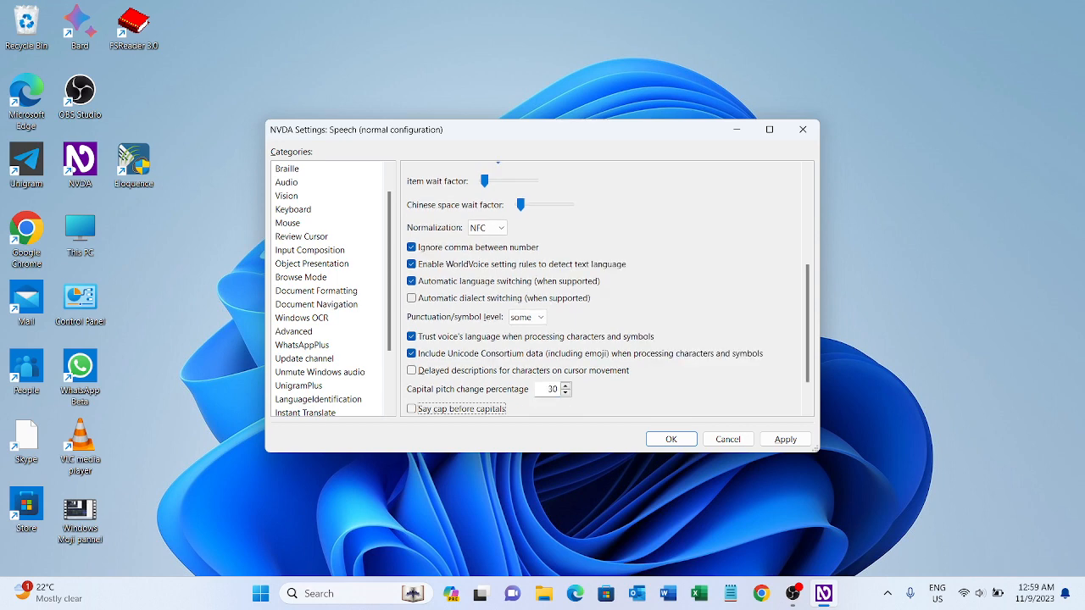
key(Tab)
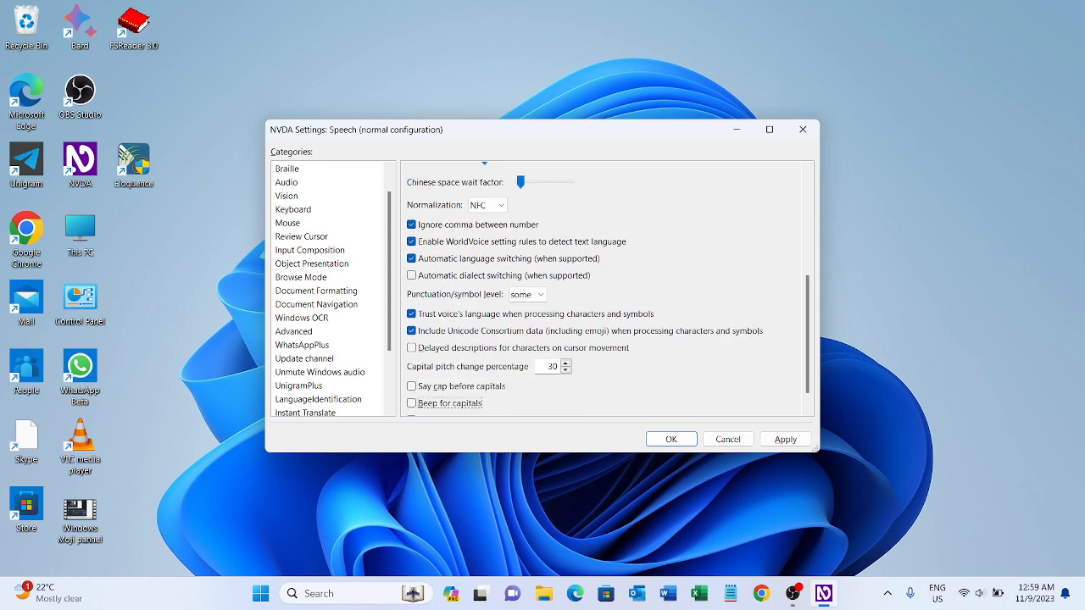
key(Tab)
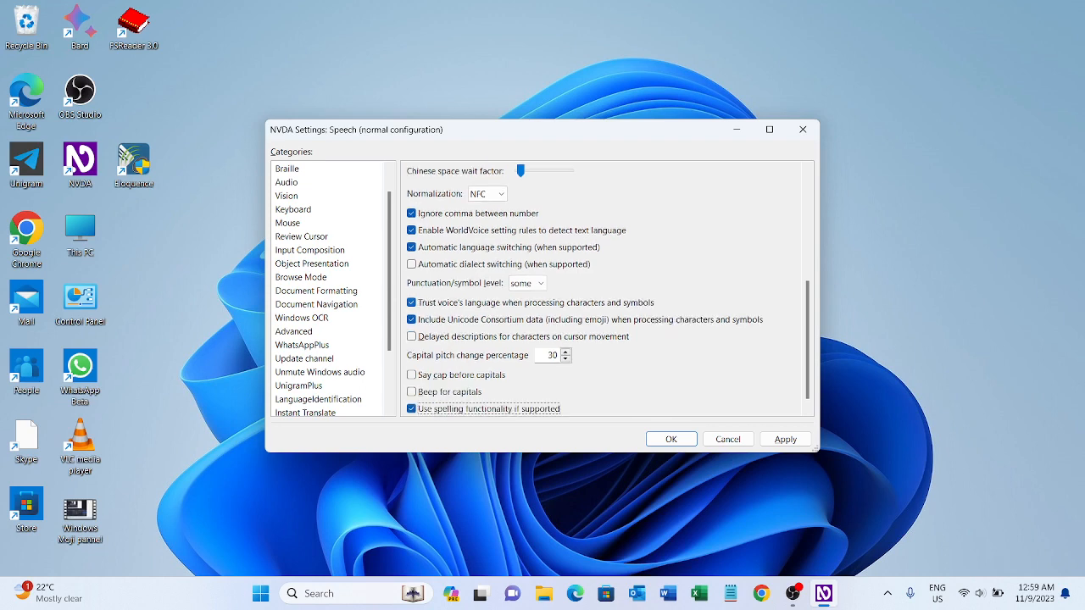
key(shift+Tab)
key(Tab)
key(Tab)
key(Tab)
key(Tab)
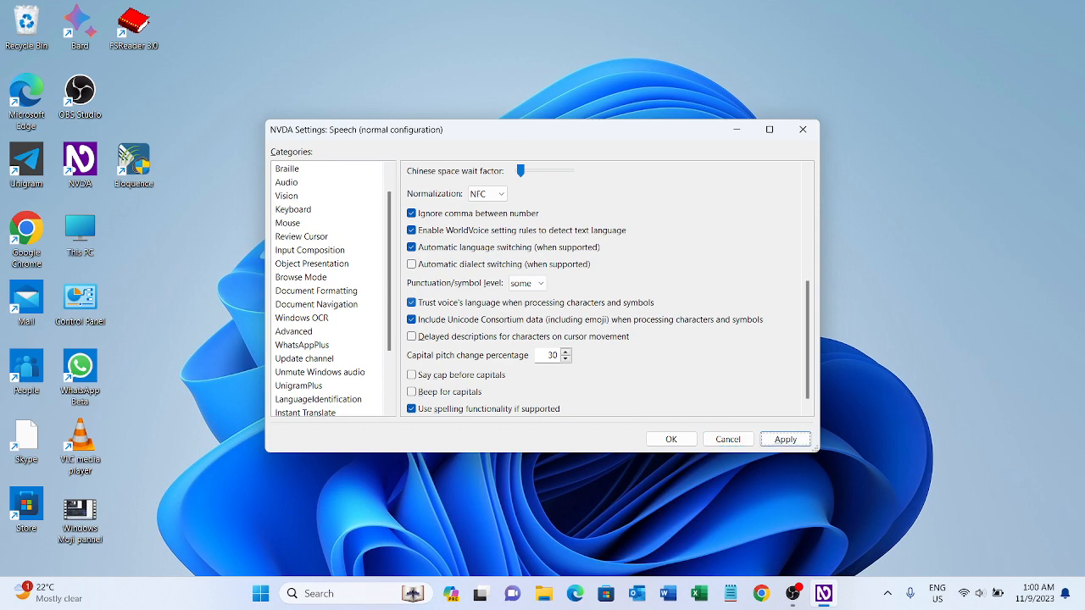
key(Tab)
key(Escape)
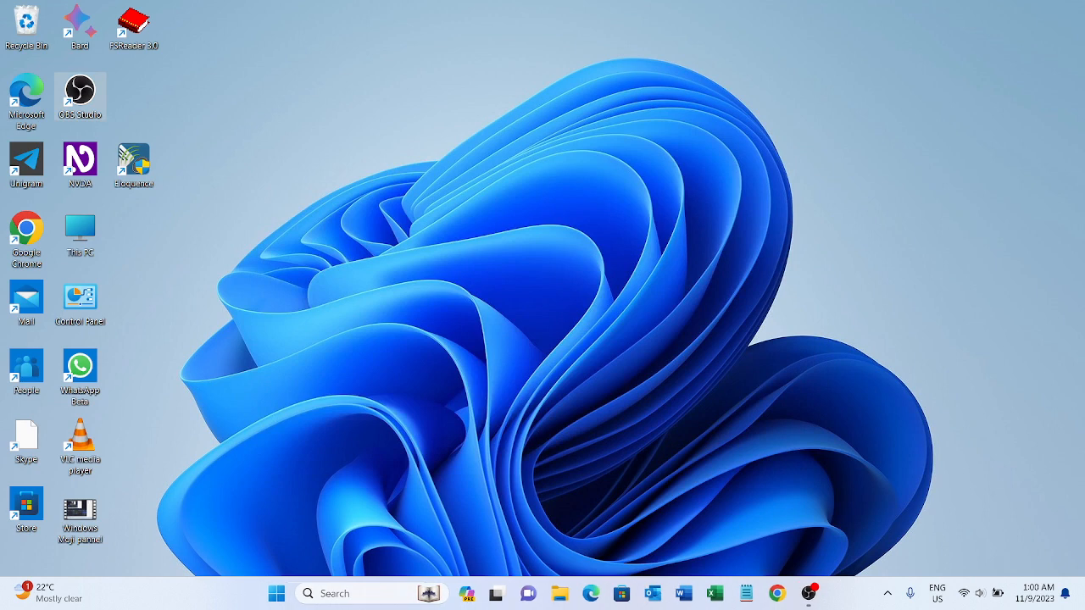
Look through the WorldVoice entries in NVDA, open File Import and dismiss it without choosing a zip file.
key(Insert+n)
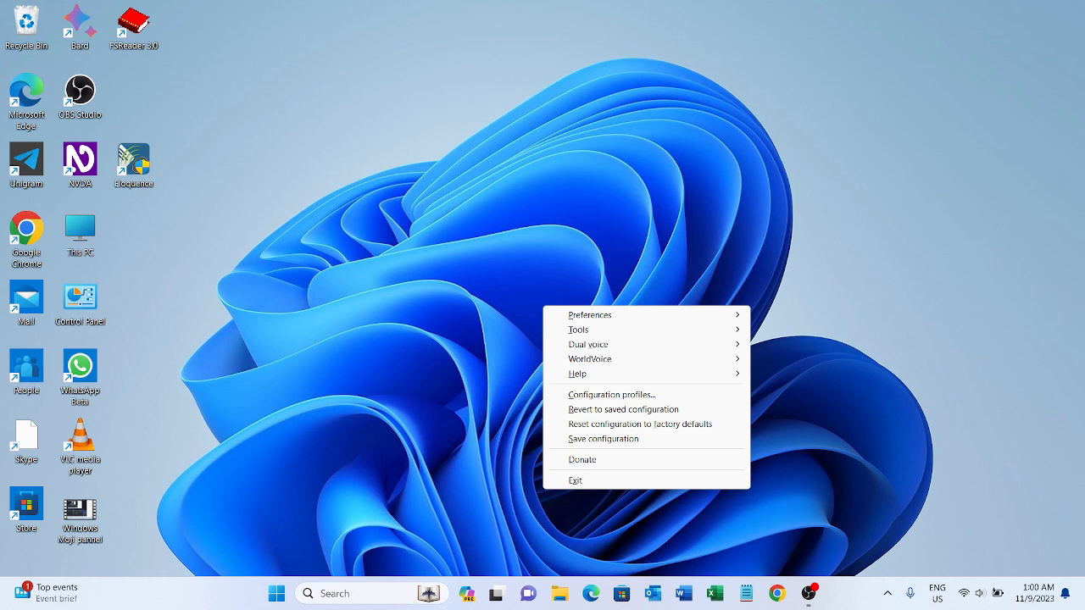
key(Down)
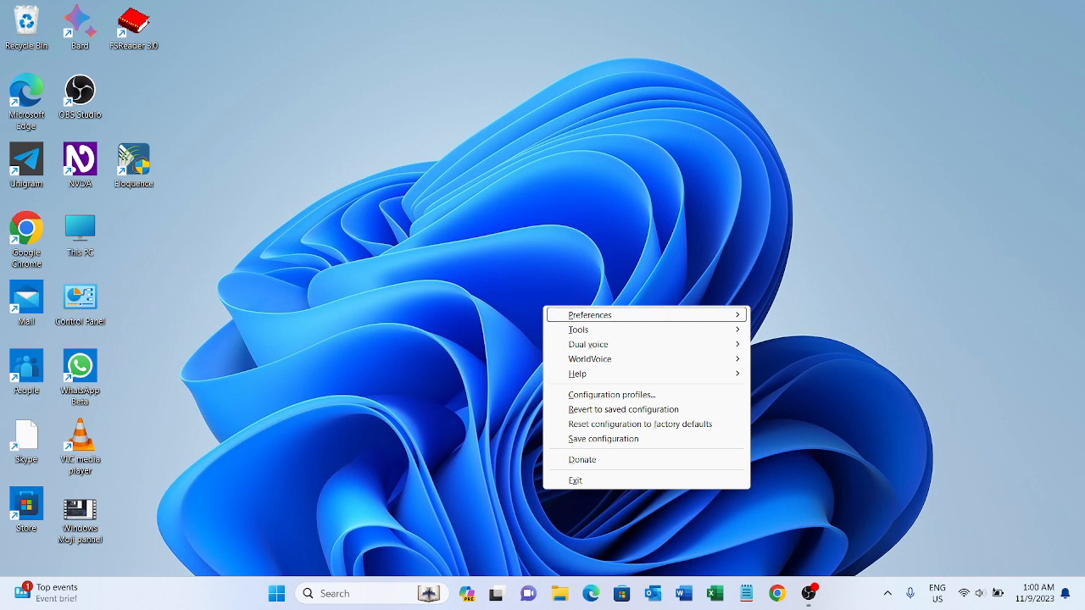
key(Down)
key(Down)
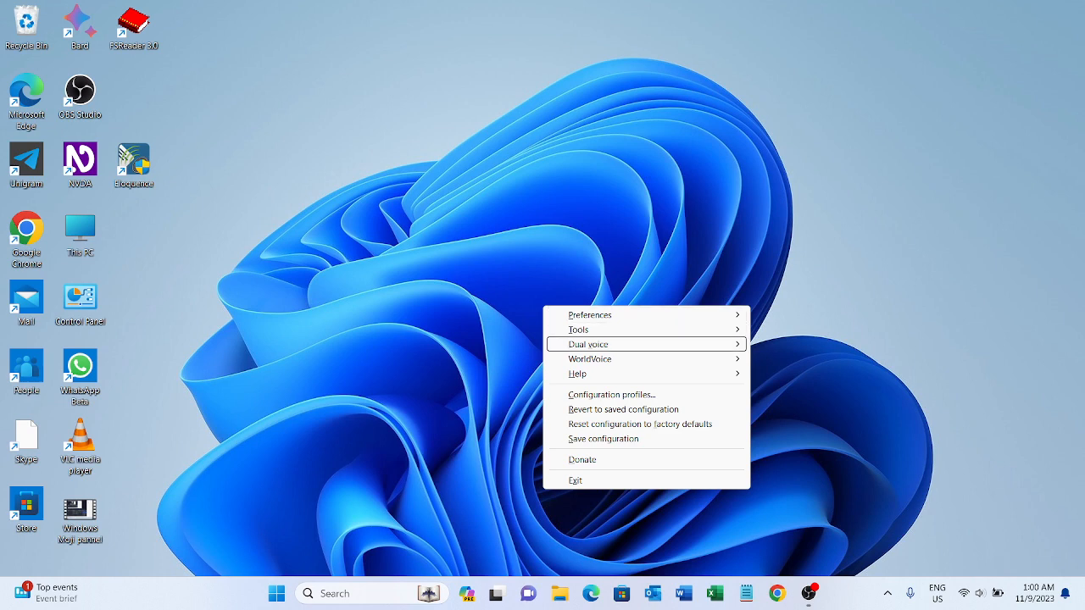
key(Down)
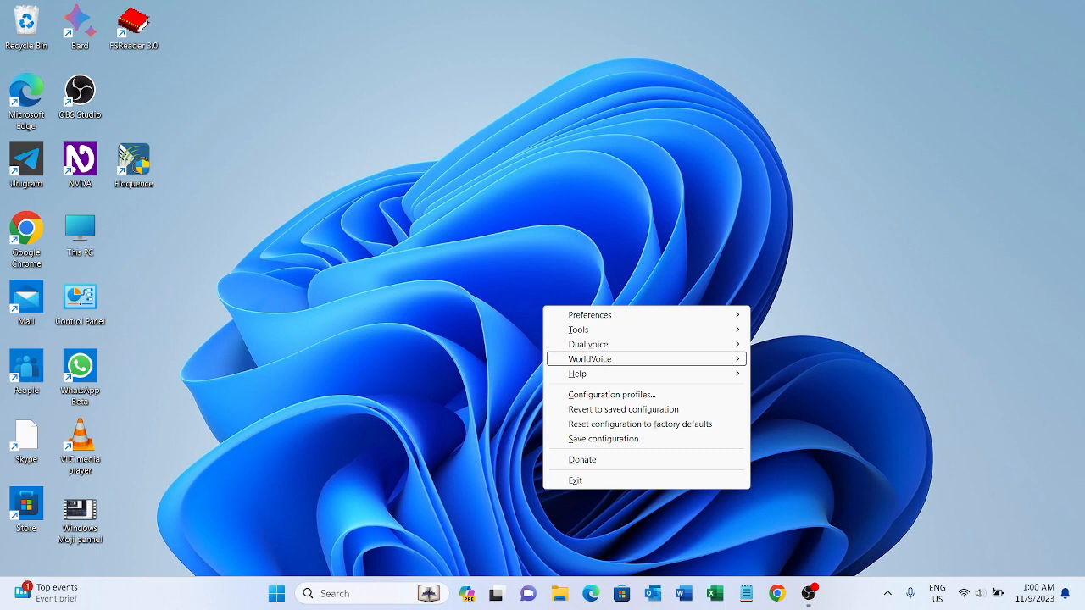
key(Right)
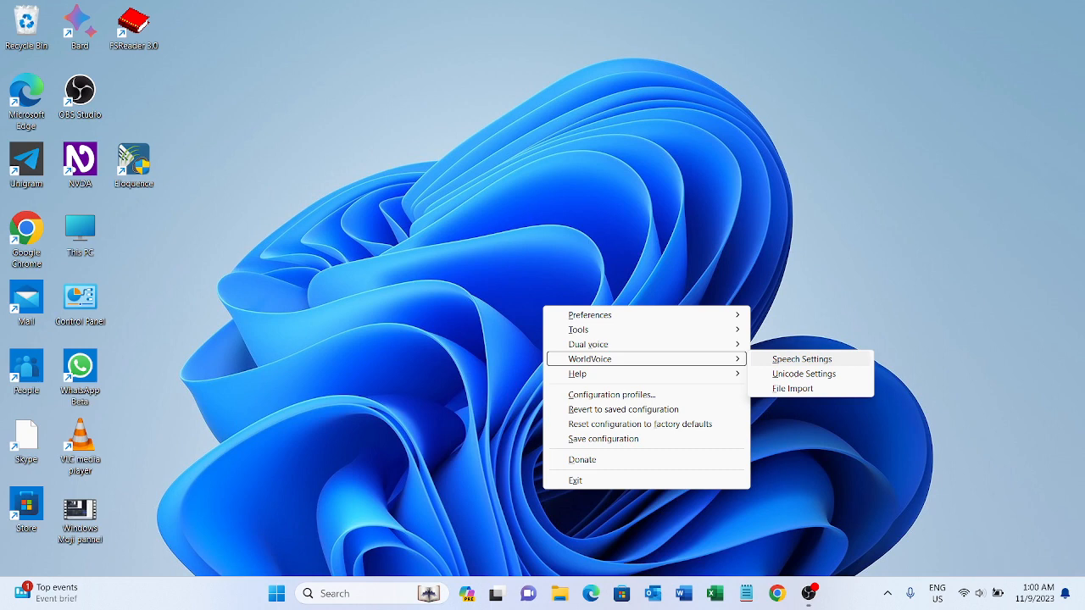
key(Down)
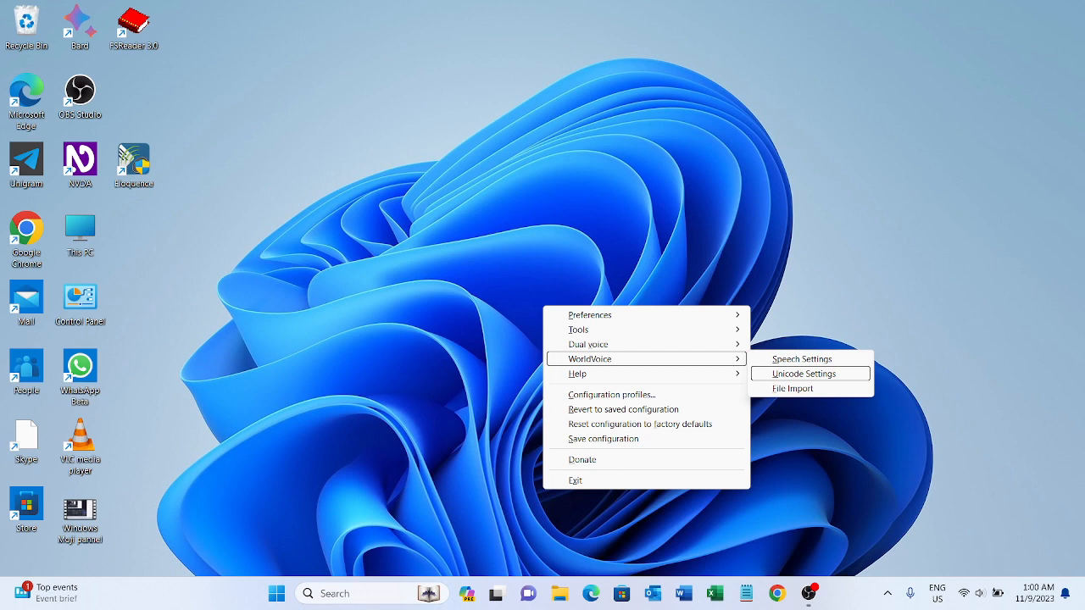
key(Down)
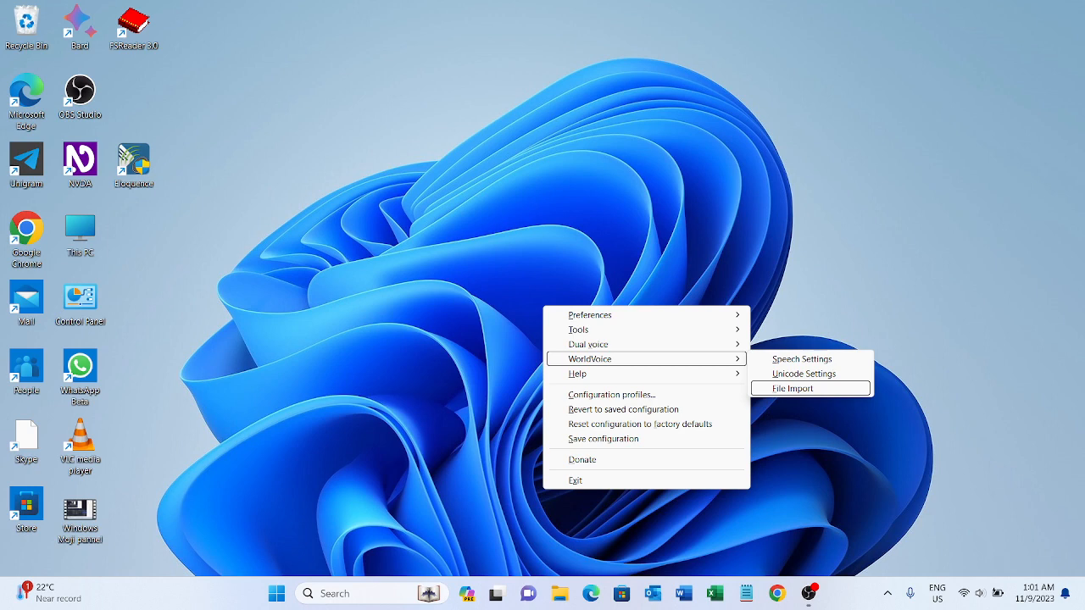
key(Return)
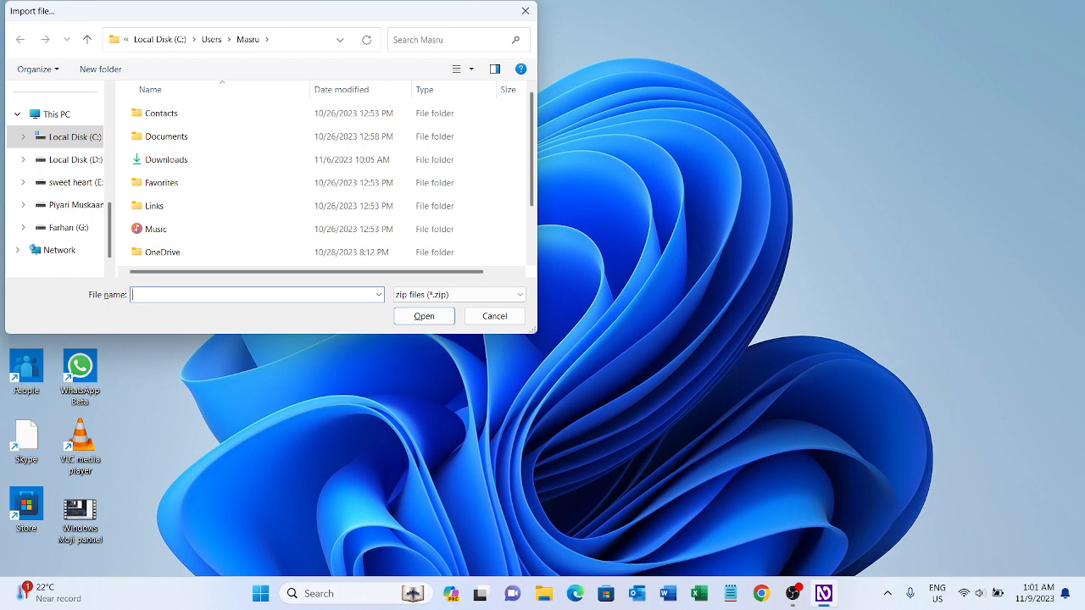
key(Tab)
key(Escape)
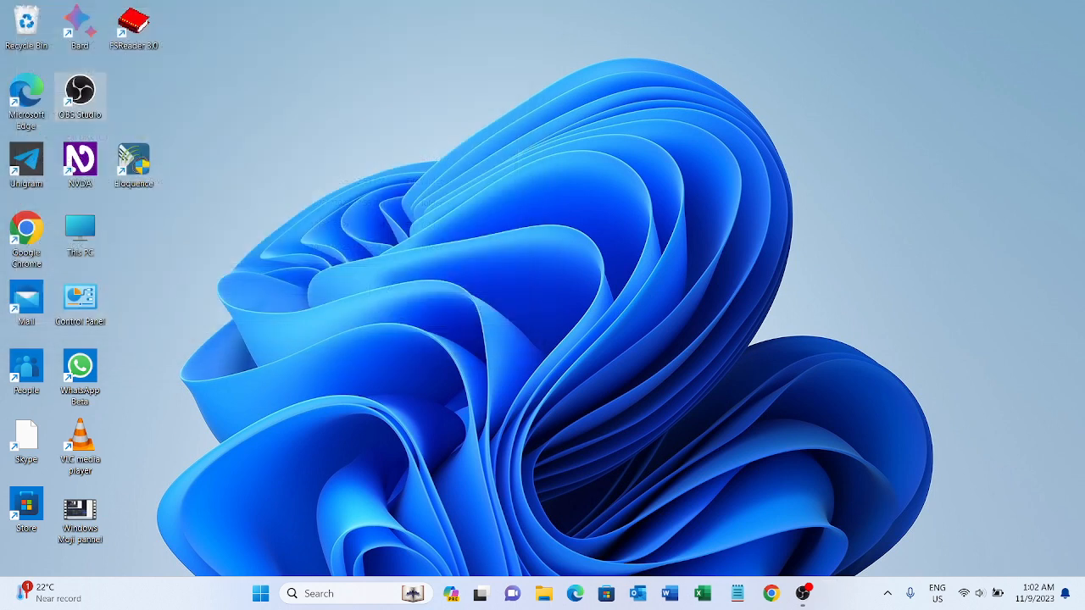
Open WorldVoice's own Speech Settings from NVDA.
key(Insert+n)
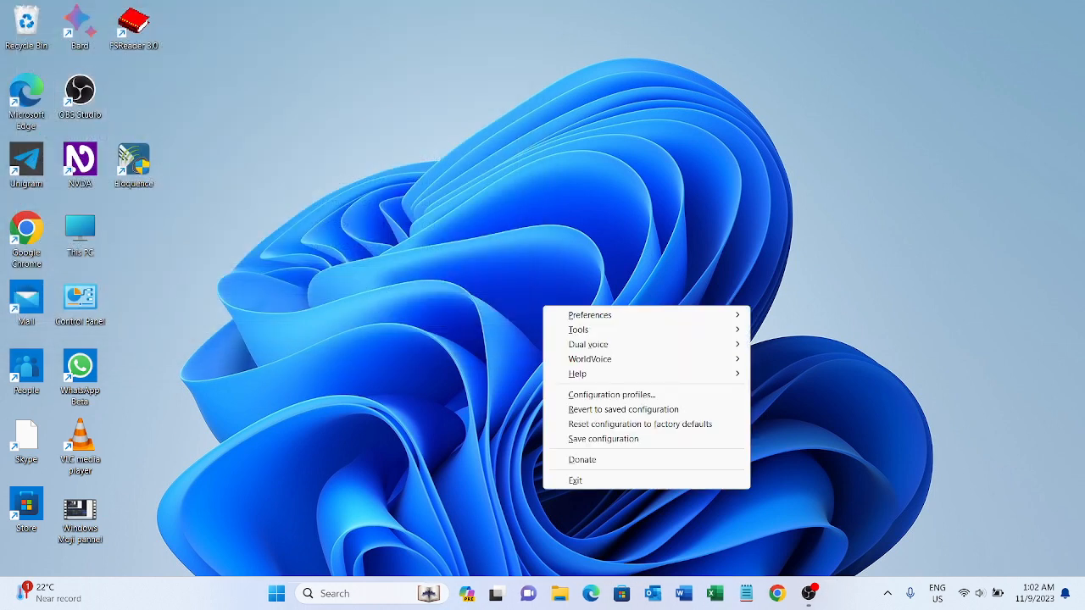
key(Down)
key(Down)
key(Down)
key(Right)
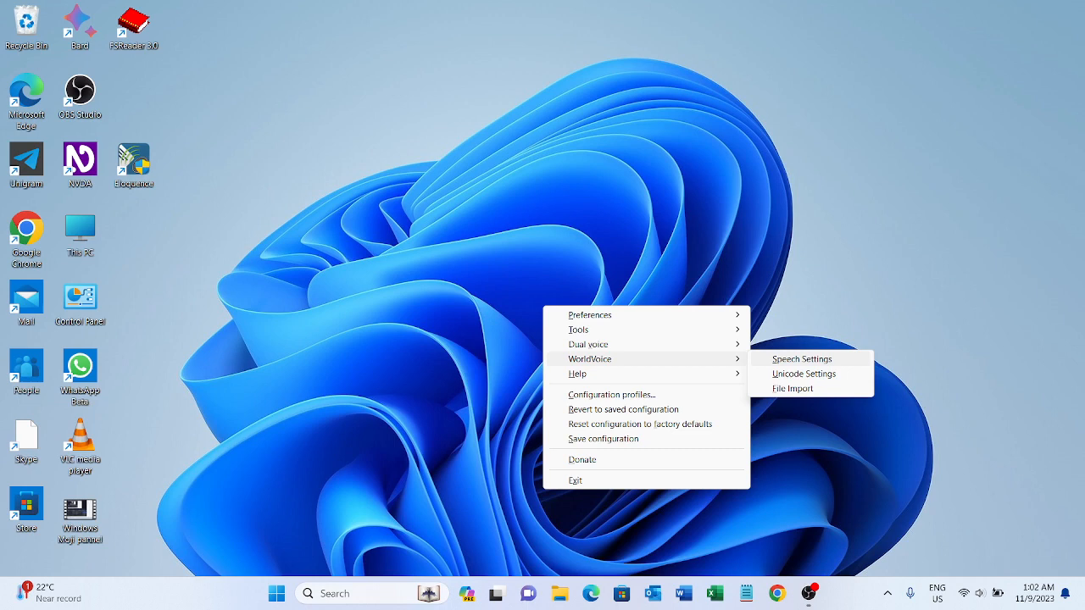
key(Down)
key(Down)
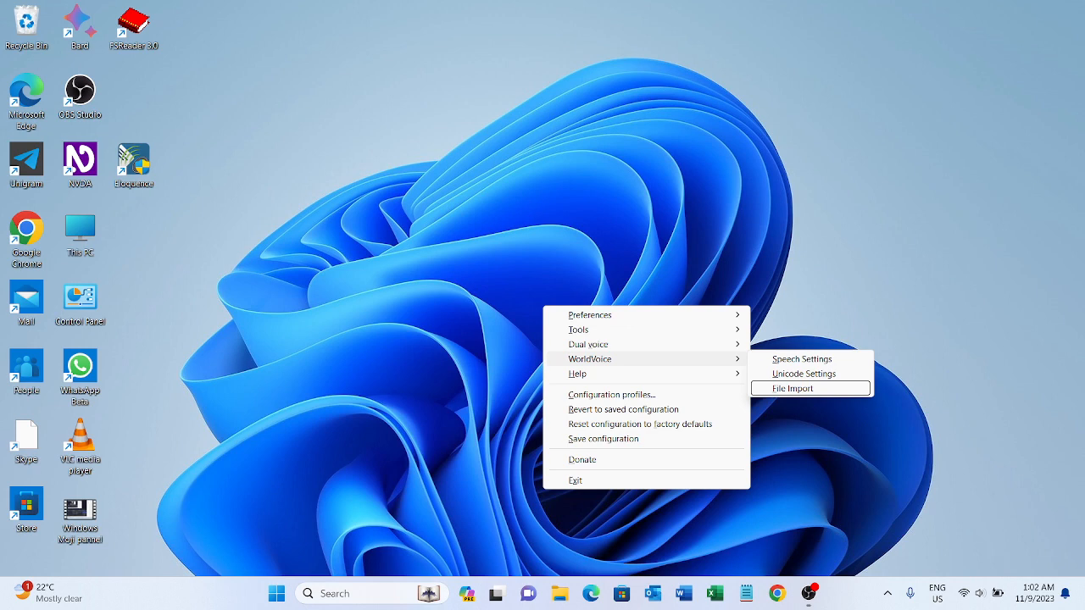
key(Up)
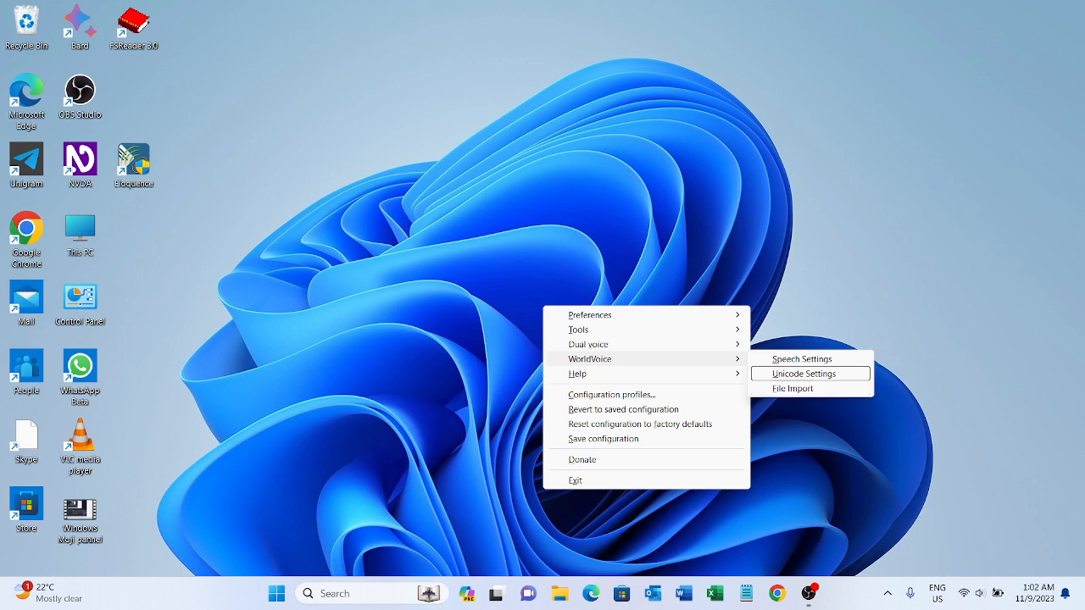
key(Up)
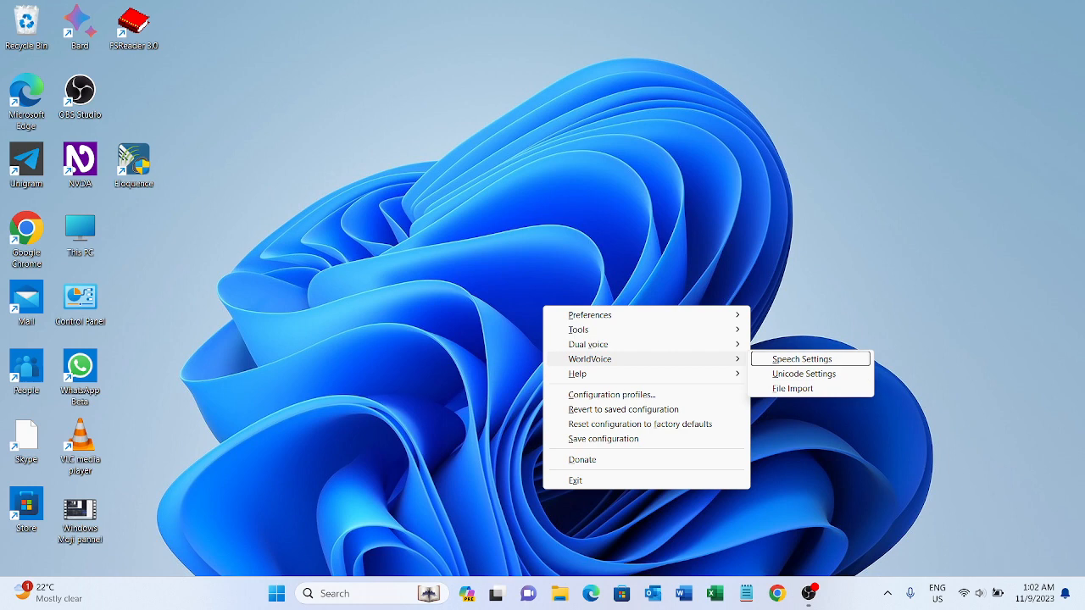
key(Return)
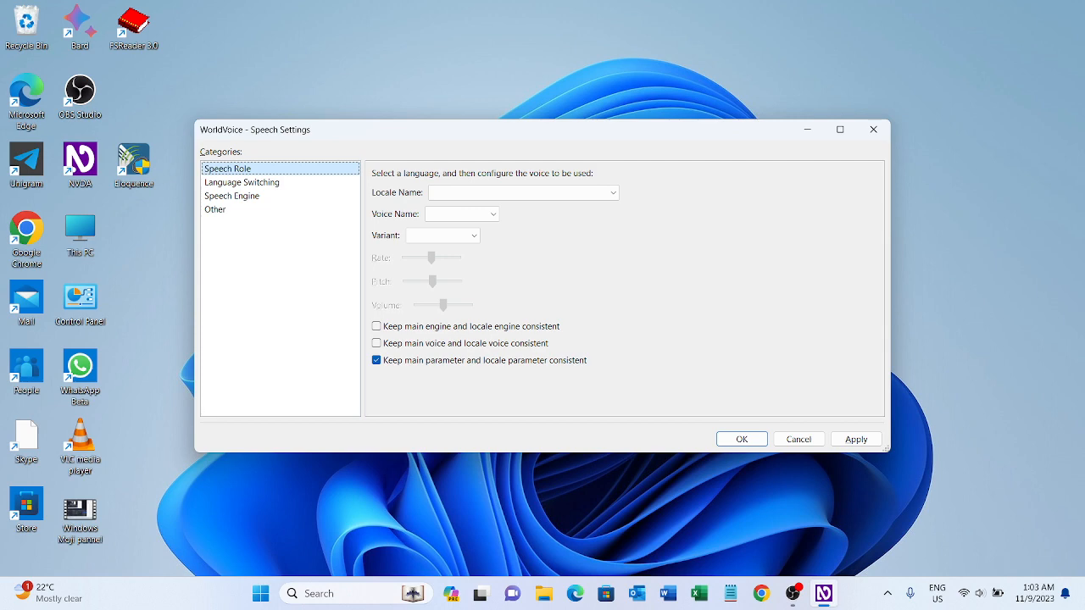
Browse the Language Switching, Speech Engine and Other categories of the WorldVoice settings, ending on Speech Engine.
key(Down)
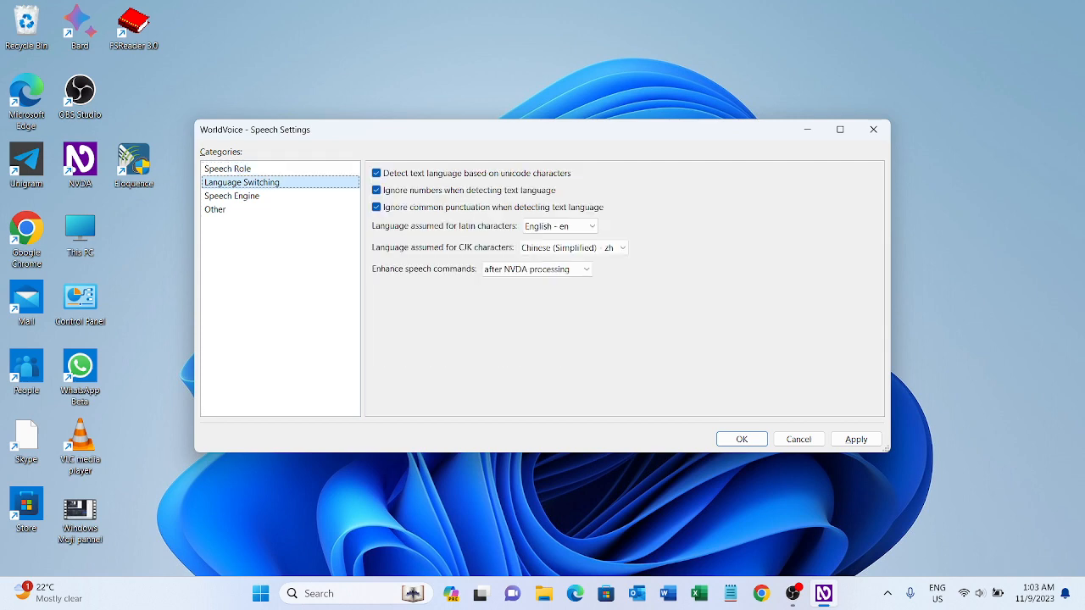
key(Down)
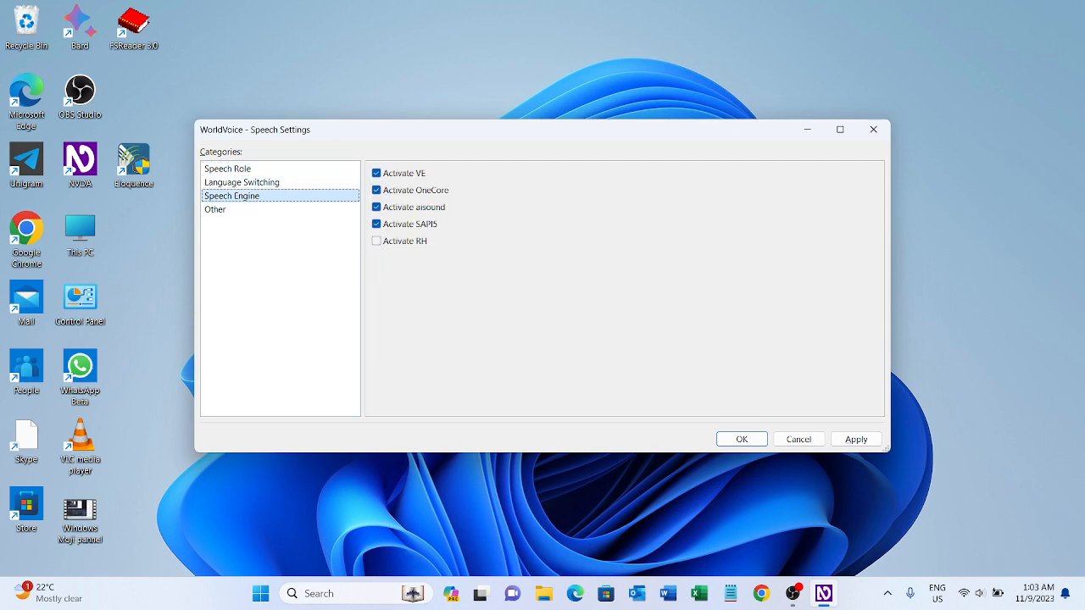
key(Down)
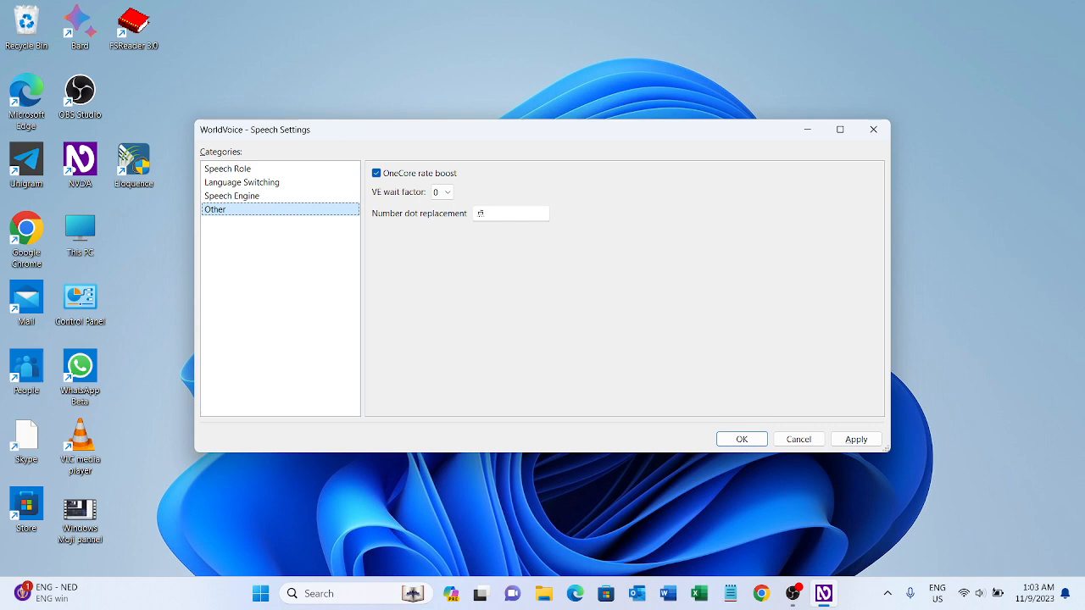
key(Up)
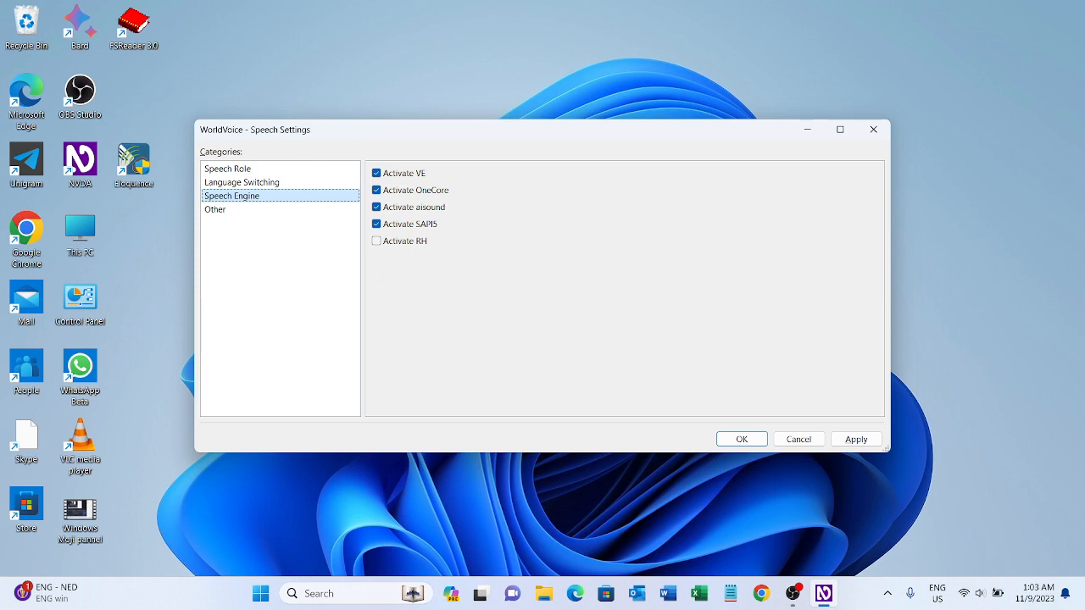
key(Up)
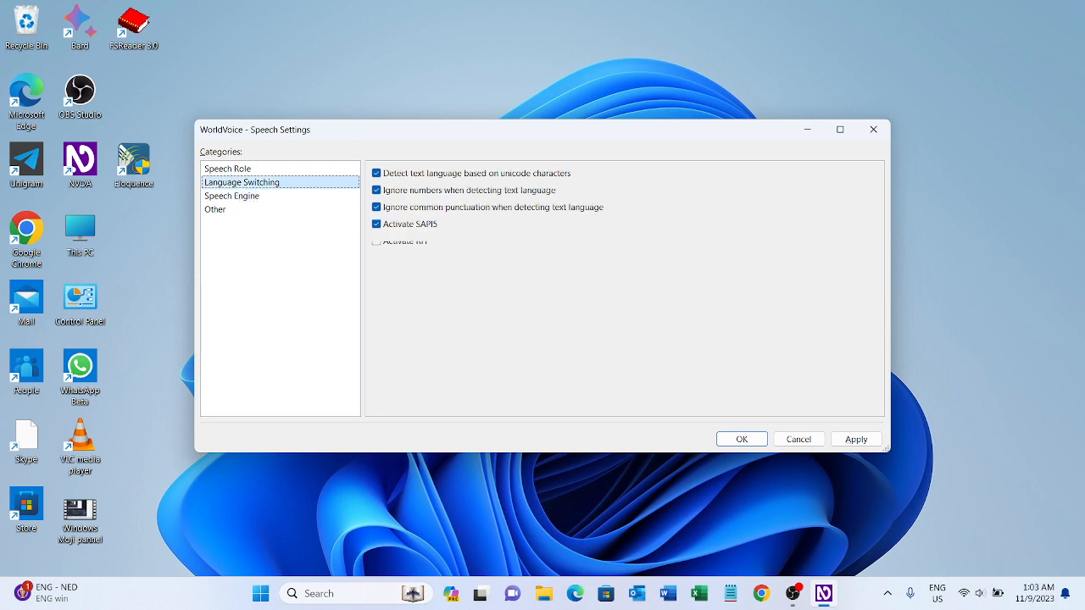
key(Down)
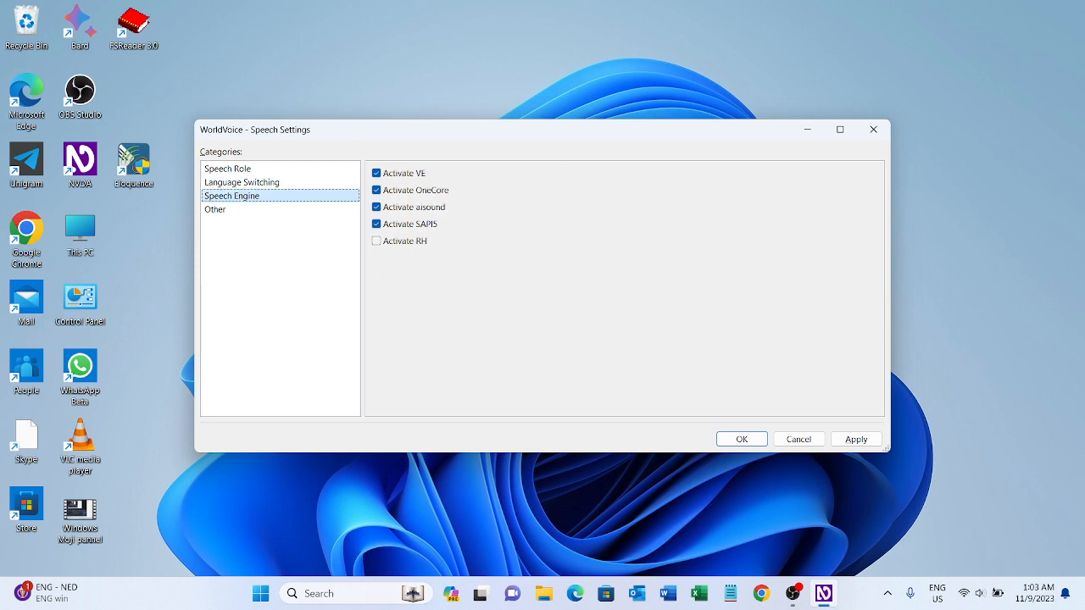
Review the activation options for the VE, OneCore, aisound, SAPI5 and RH speech engines.
key(Tab)
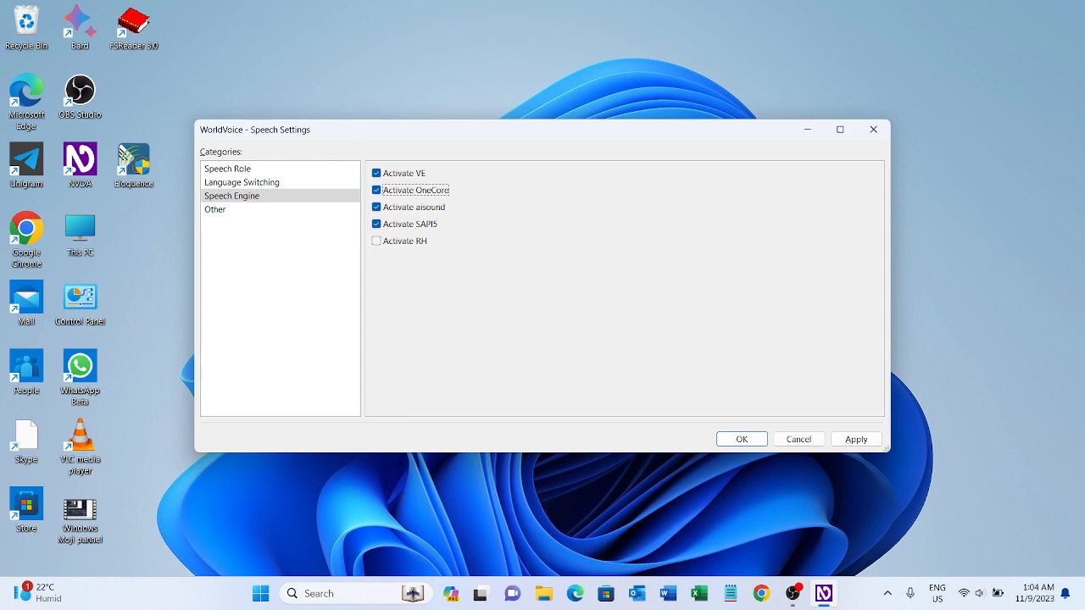
key(Tab)
key(Tab)
key(Tab)
key(Tab)
key(Tab)
key(Tab)
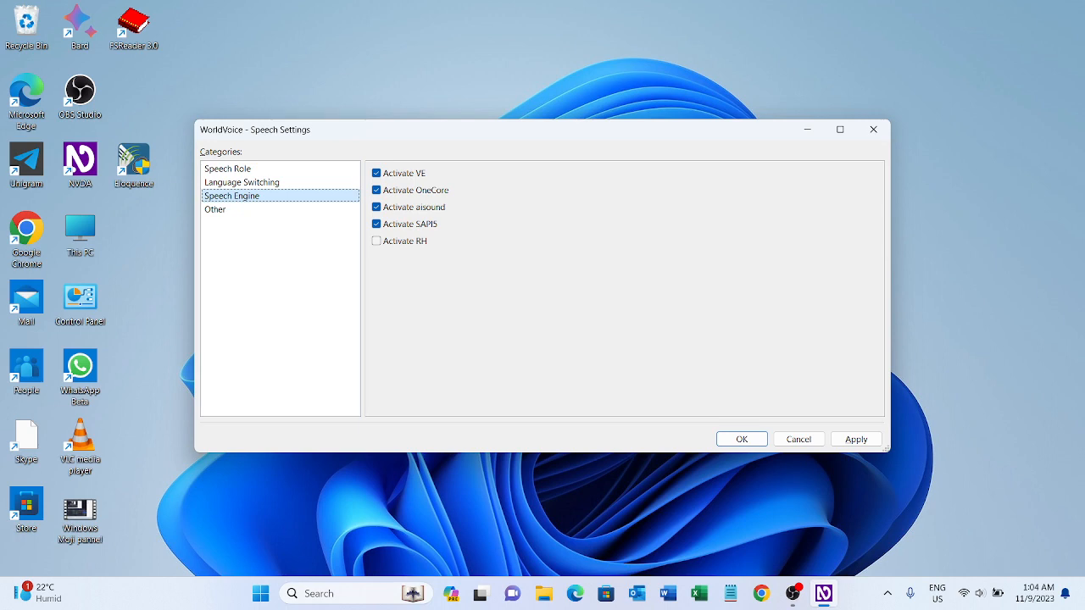
Review the Language Switching options for text language detection, numbers, punctuation, Latin and CJK languages, and enhanced speech commands.
key(Up)
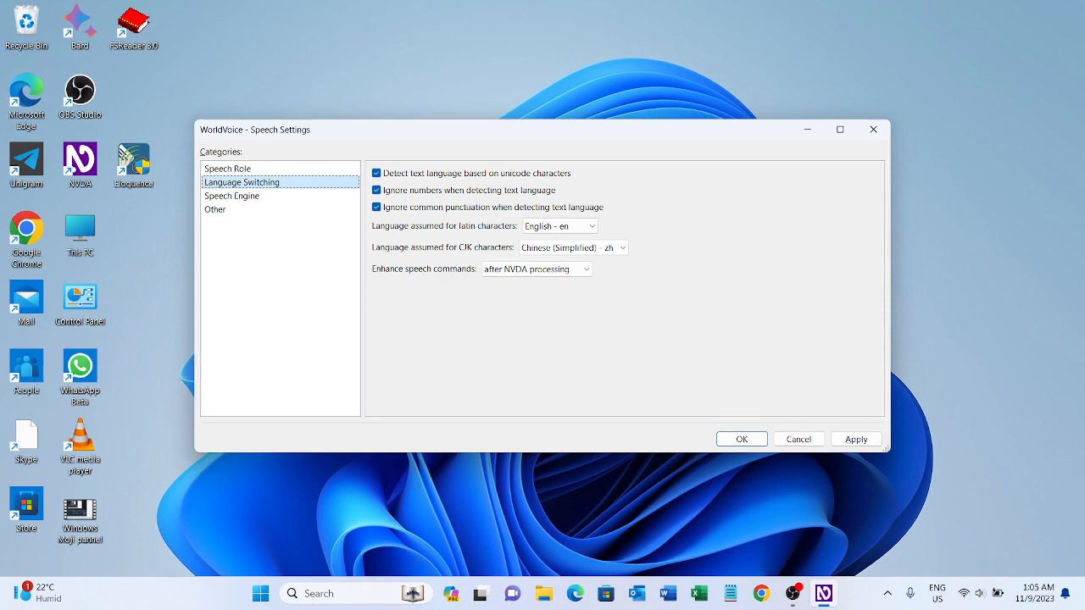
key(Tab)
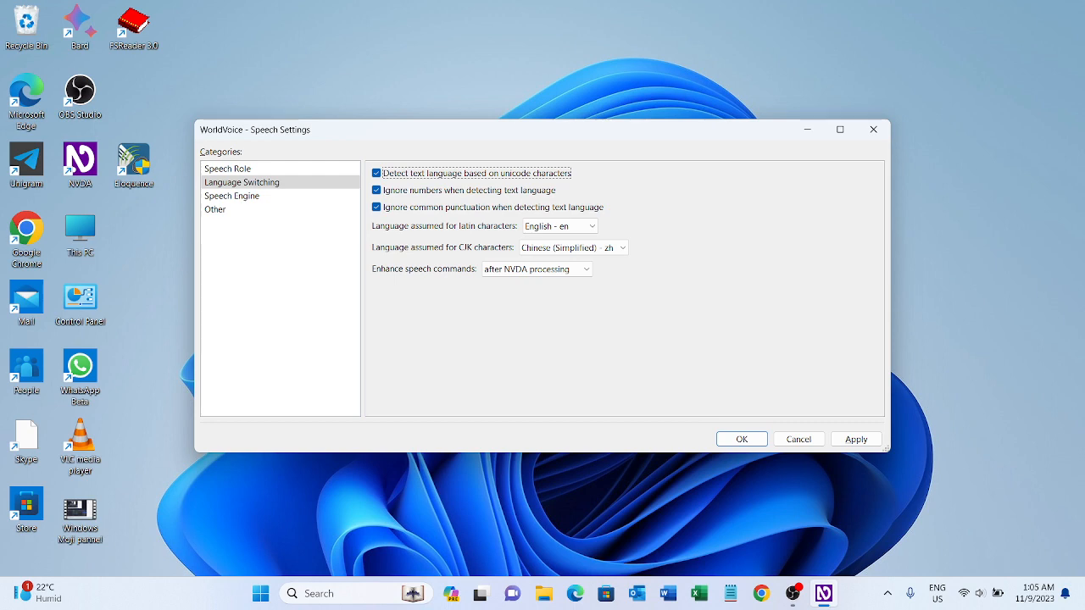
key(Tab)
key(Tab)
key(shift+Tab)
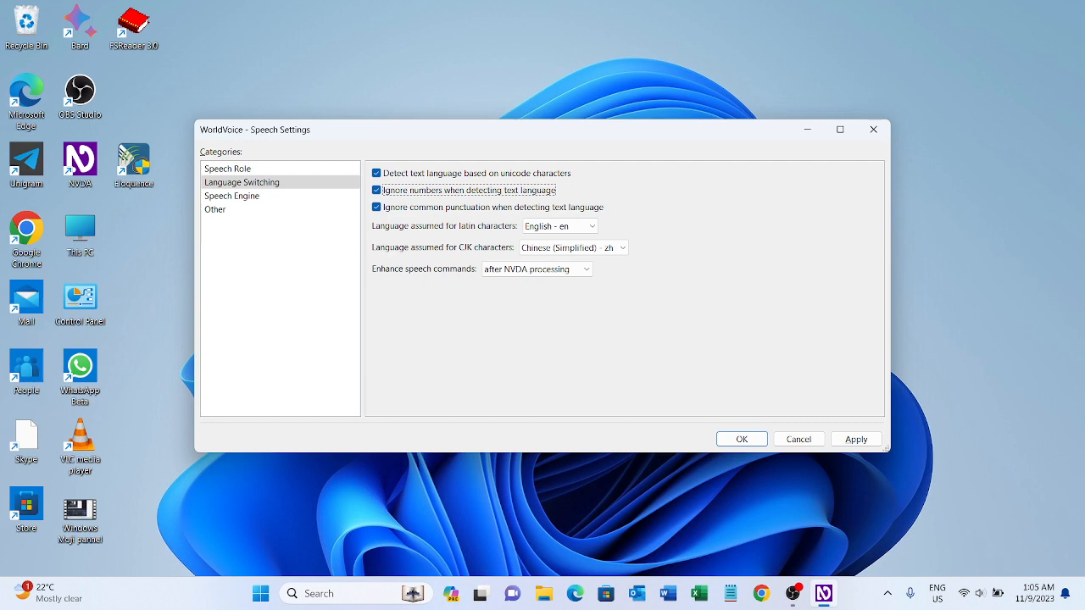
key(Tab)
key(Tab)
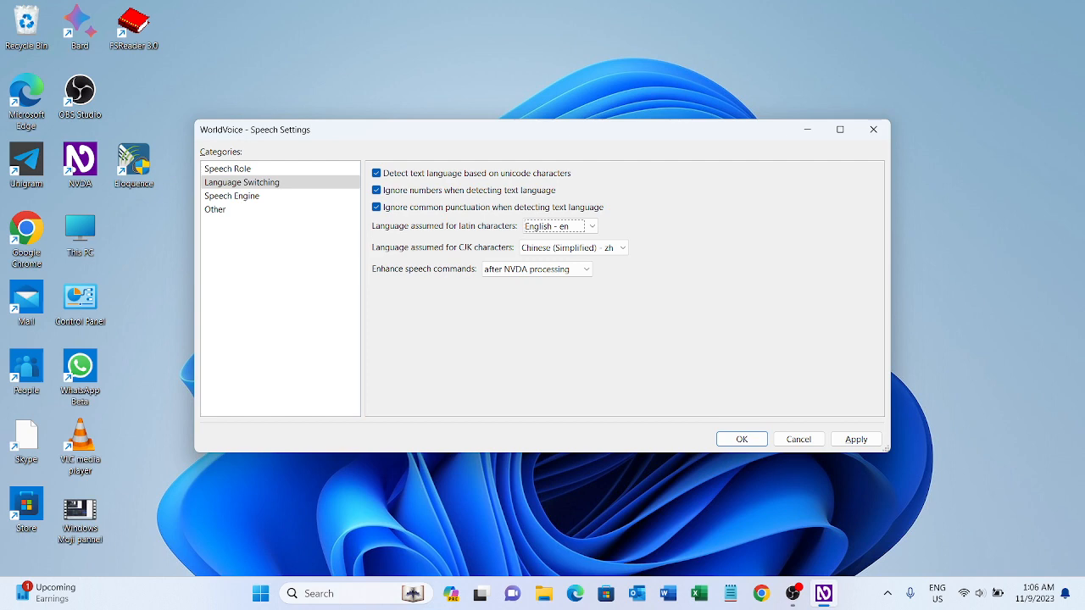
key(Tab)
key(Tab)
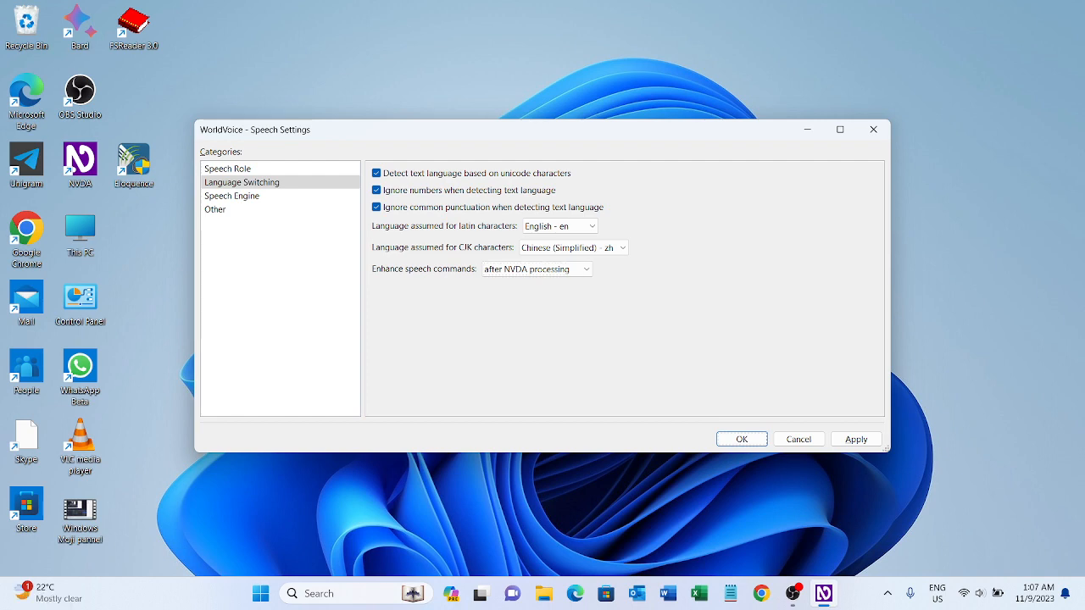
key(Tab)
key(Tab)
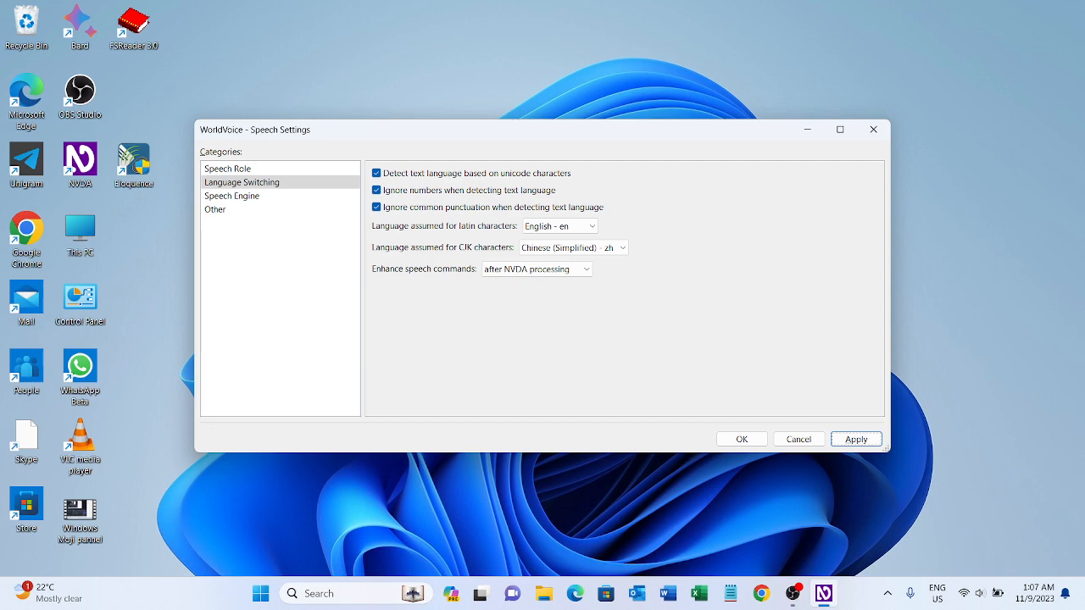
key(Tab)
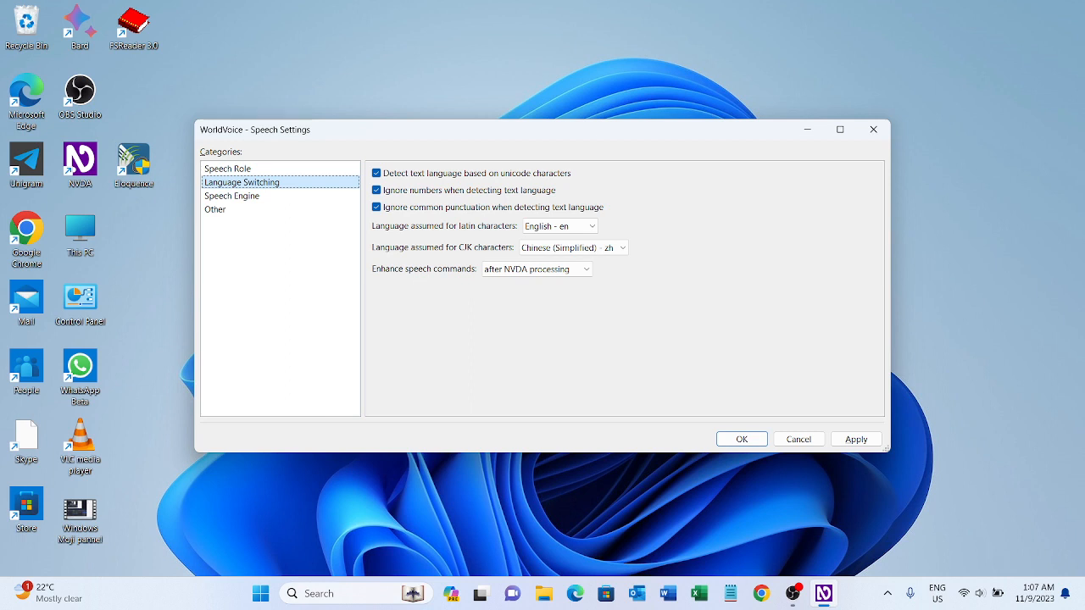
Browse the locale names in the Speech Role category, ending on English - en.
key(Down)
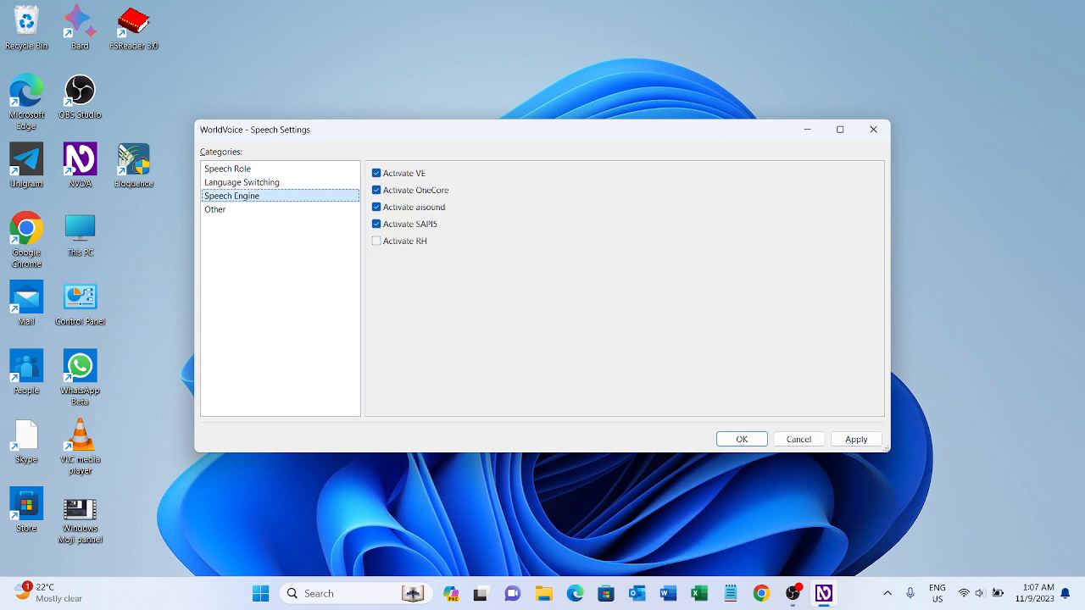
key(Up)
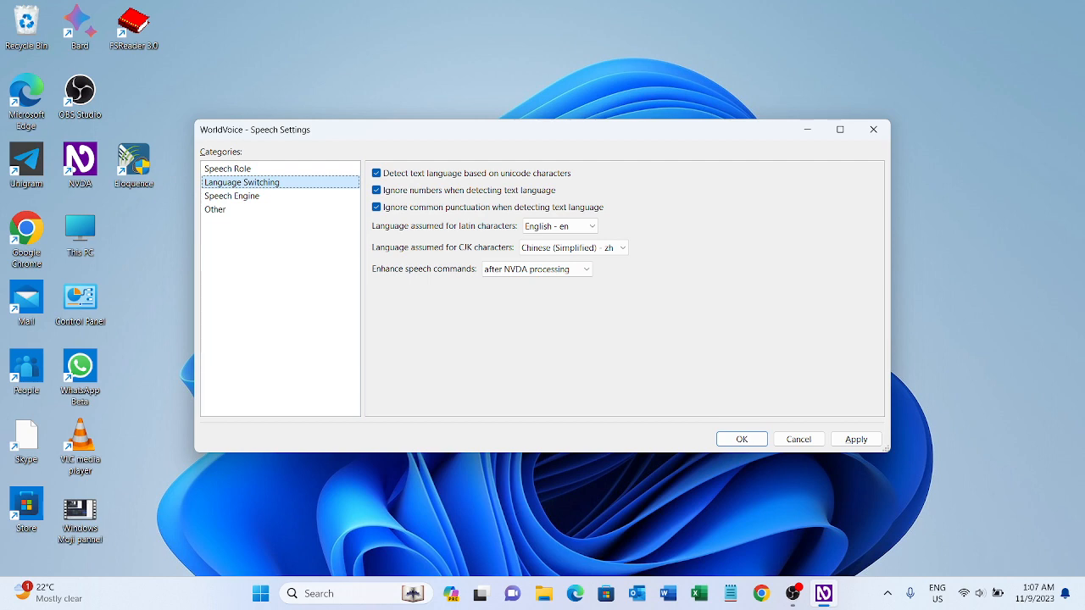
key(Up)
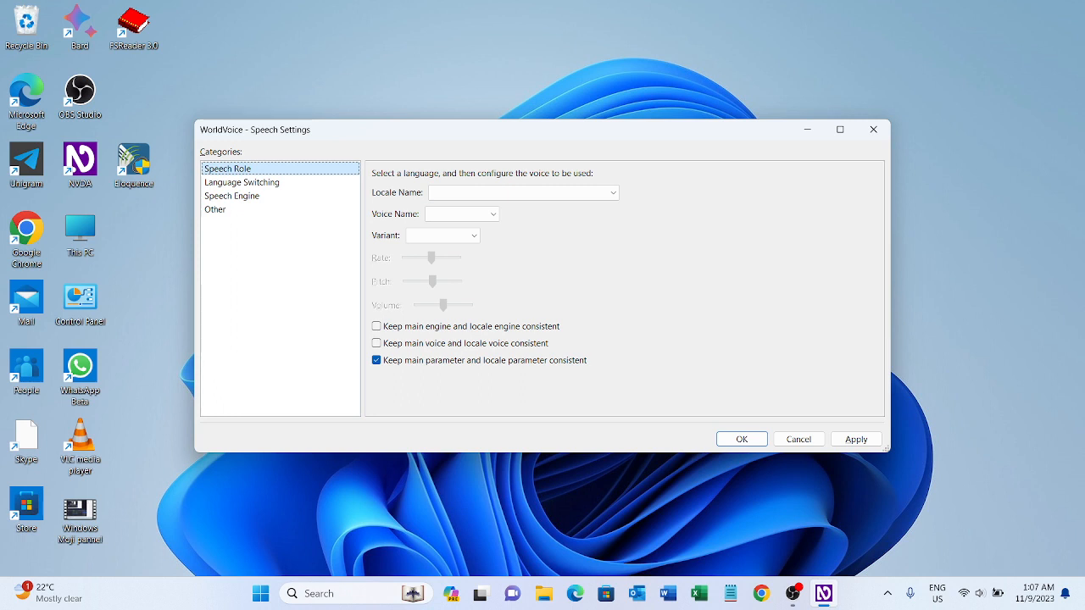
key(Tab)
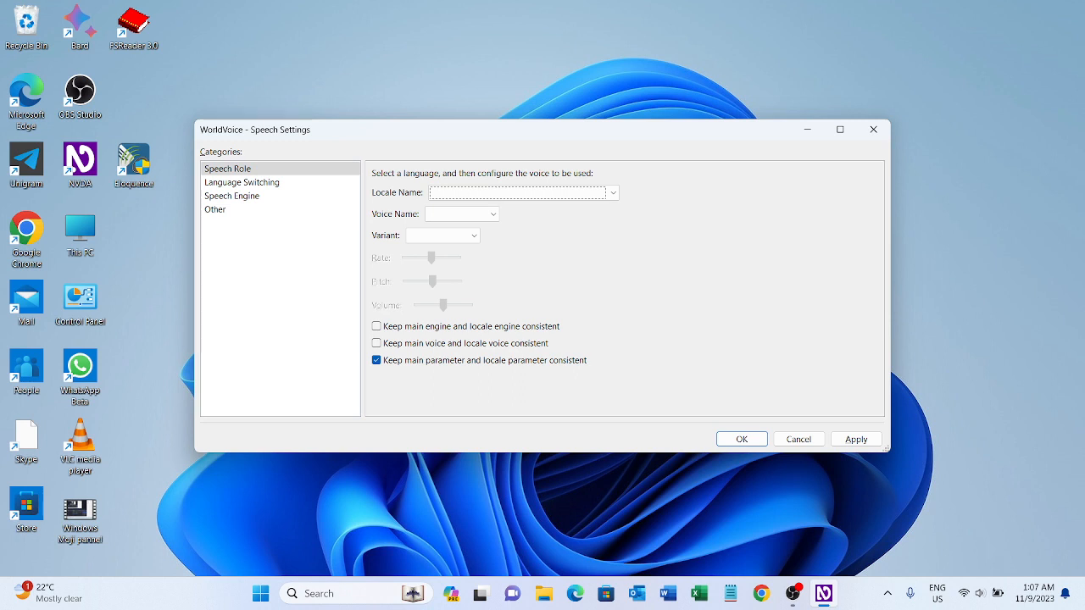
key(Down)
key(Down)
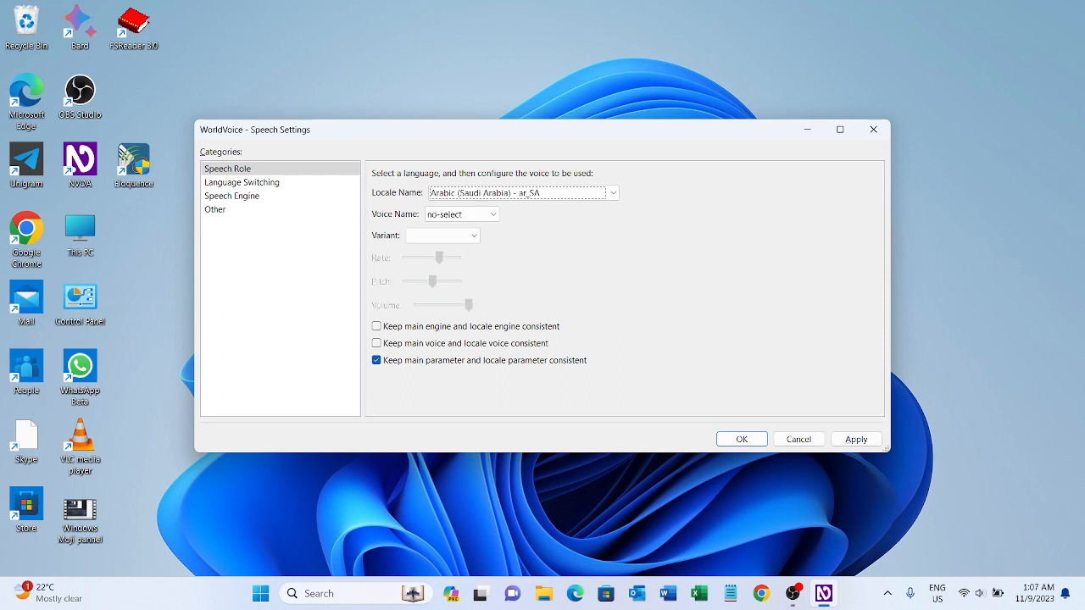
key(g)
key(Down)
key(e)
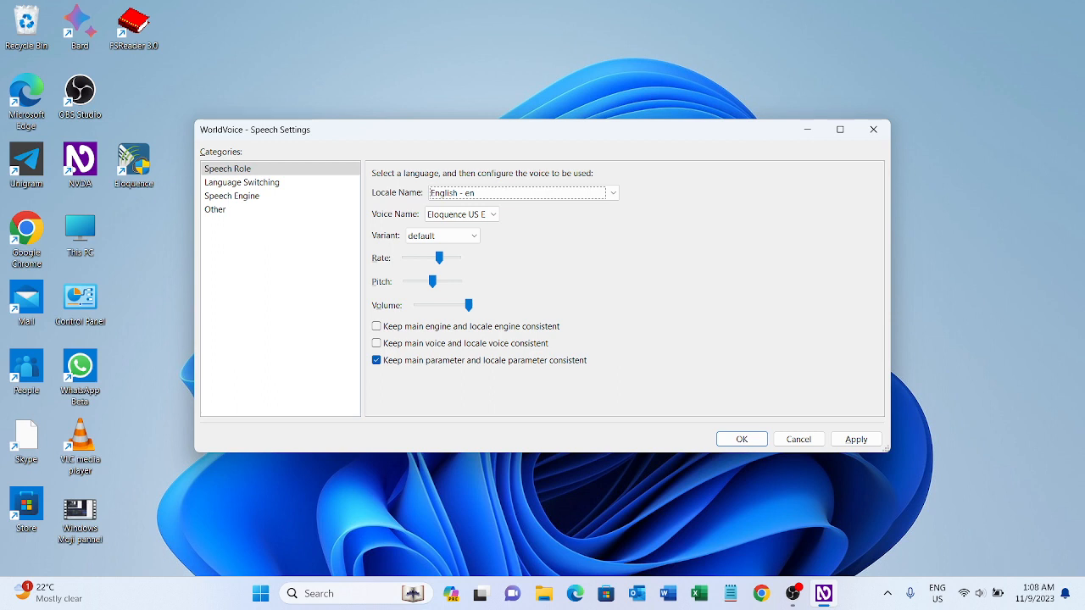
key(Down)
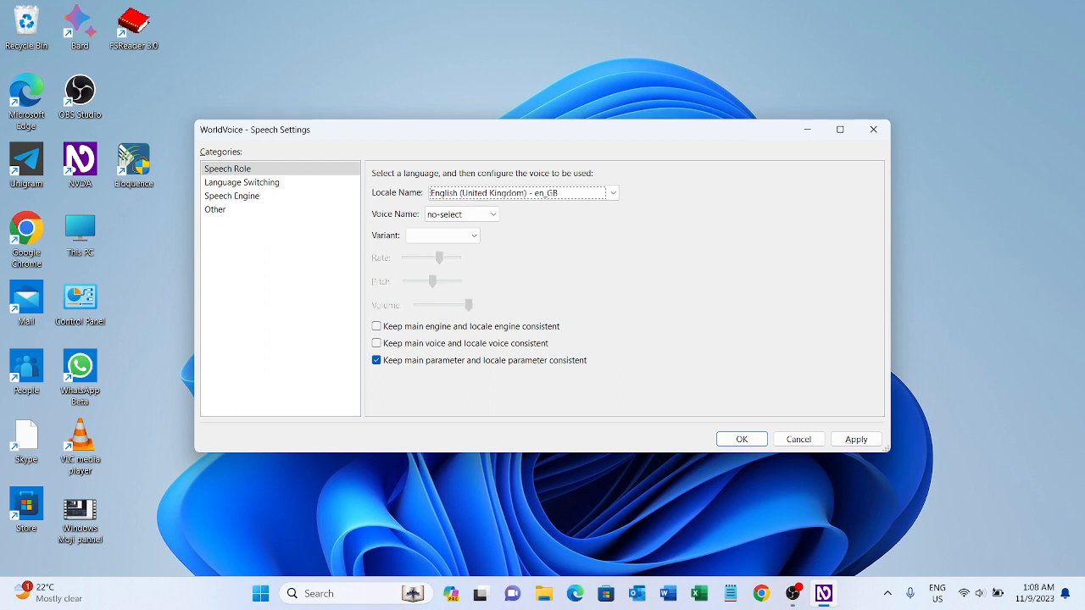
key(Up)
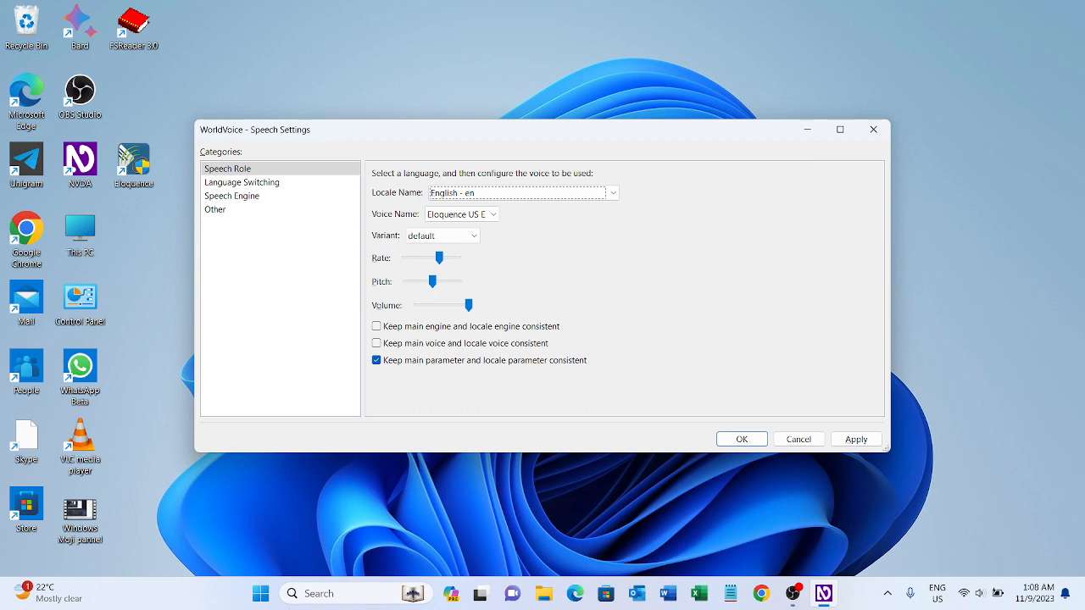
Compare the voice assignments of the English - en and English (United Kingdom) - en_GB locales, ending on English - en.
key(Tab)
key(shift+Tab)
key(Down)
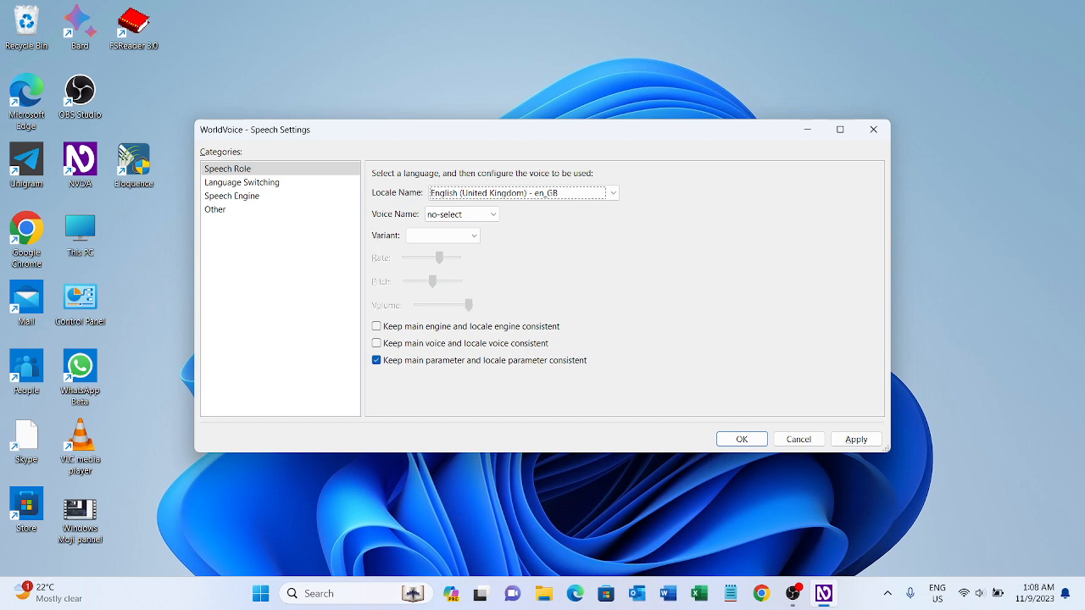
key(Tab)
key(shift+Tab)
key(Up)
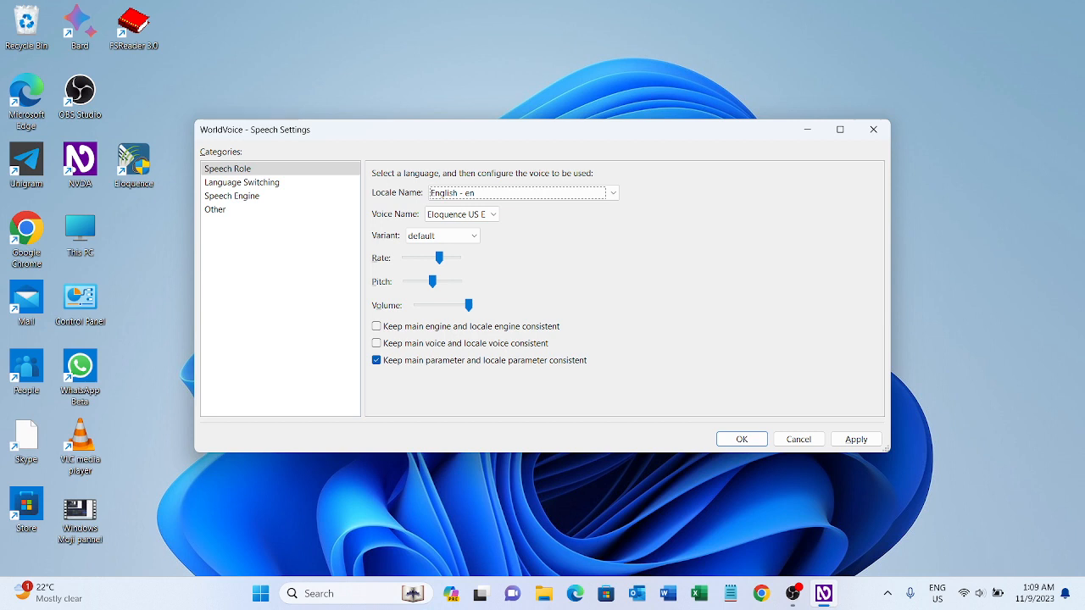
Browse the voices offered for the English - en locale, ending on Eloquence US English.
key(Tab)
key(Down)
key(Down)
key(Down)
key(Up)
key(Up)
key(Up)
key(Up)
key(Up)
key(Up)
key(Up)
key(Up)
key(Down)
key(Down)
key(Down)
key(Down)
Review the English voice's variant, rate, pitch and volume settings and the options for keeping engine, voice and parameters consistent.
key(Tab)
key(Tab)
key(Tab)
key(Tab)
key(shift+Tab)
key(shift+Tab)
key(shift+Tab)
key(shift+Tab)
key(Tab)
key(Tab)
key(Tab)
key(Tab)
key(Tab)
key(Tab)
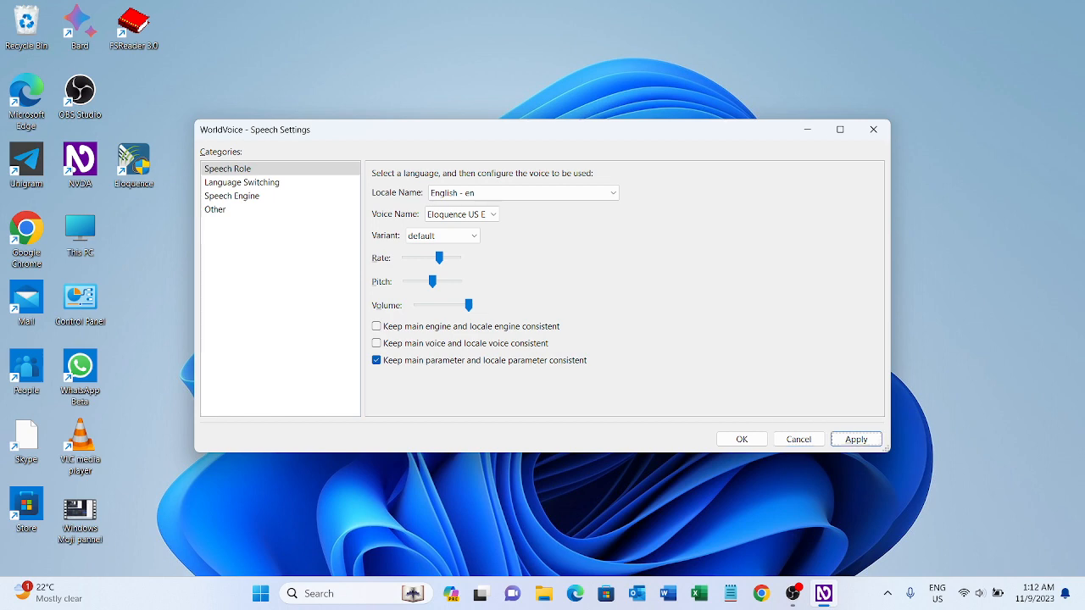
key(Tab)
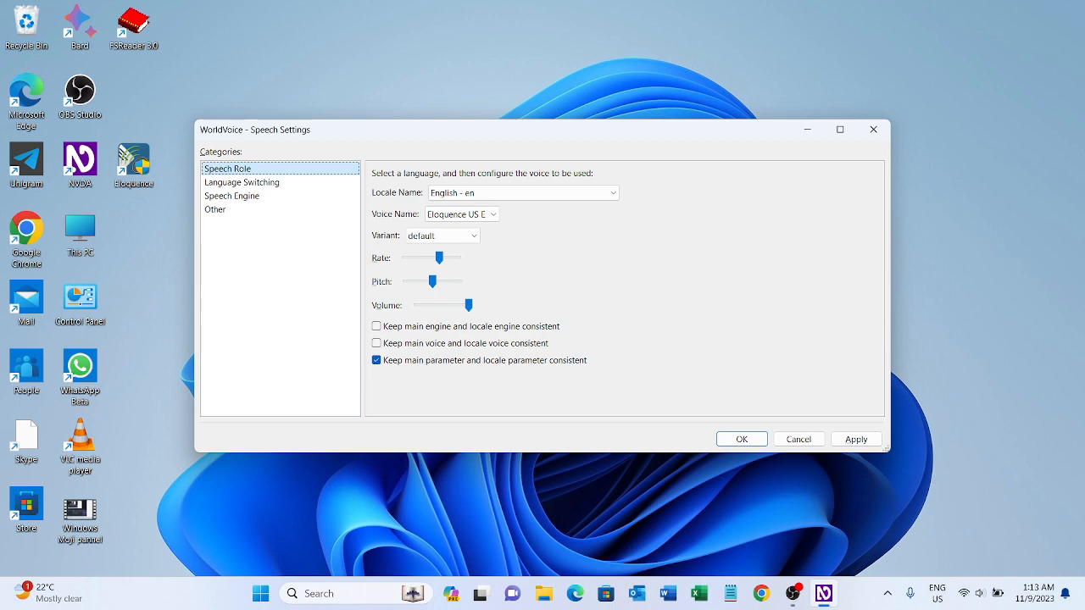
Examine the Other category's options for OneCore rate boost, VE wait factor and number dot replacement.
key(Down)
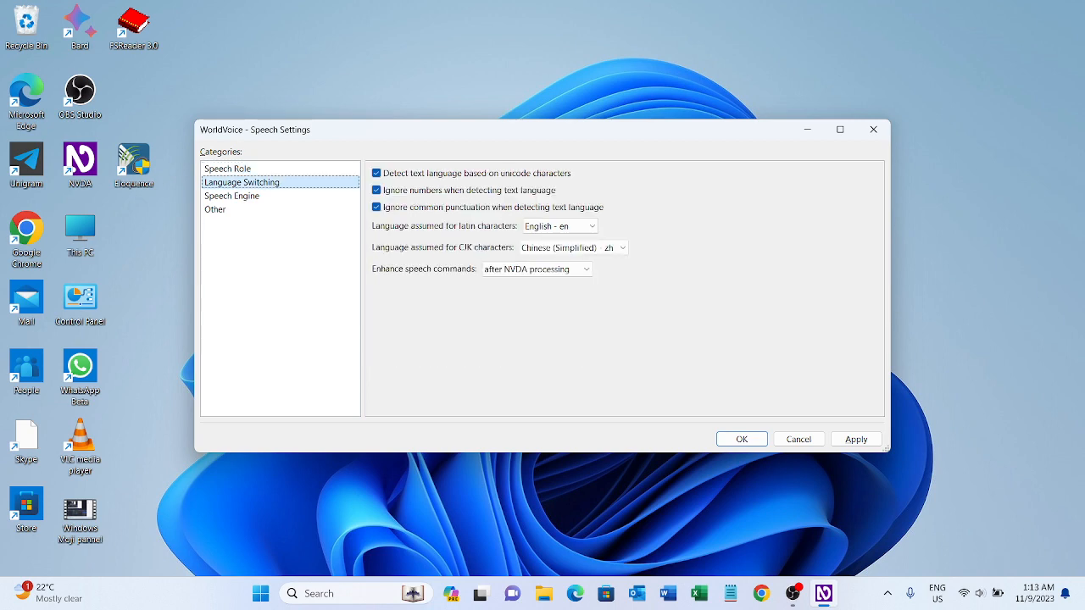
key(Down)
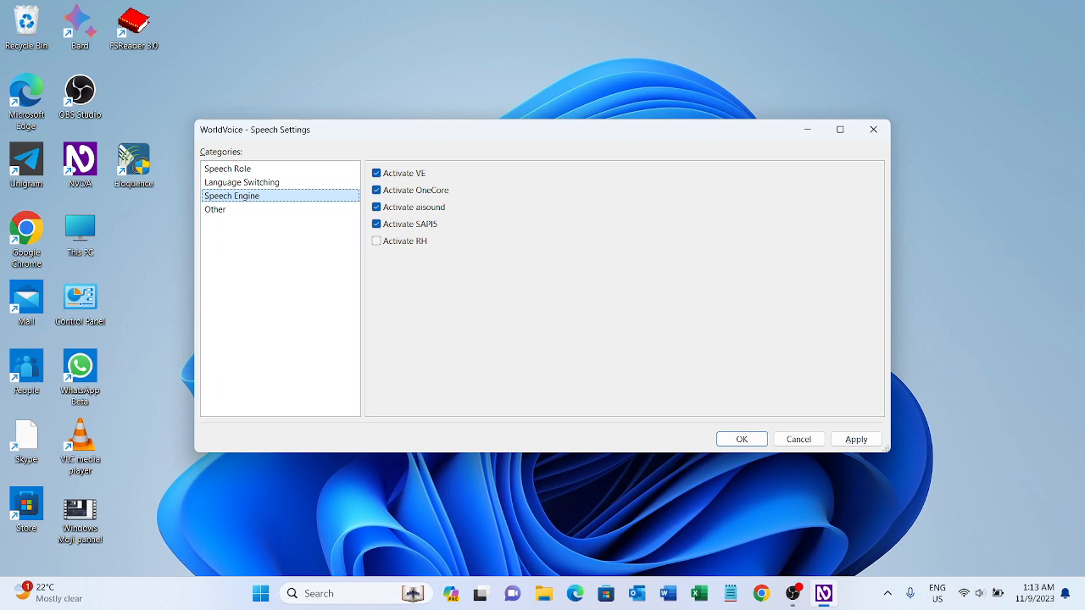
key(Down)
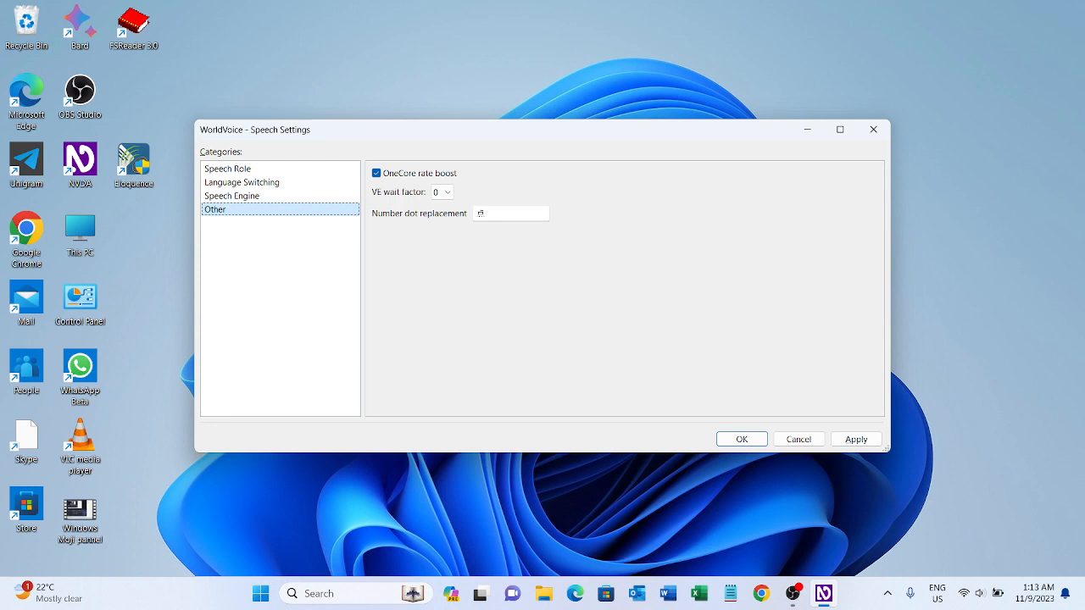
key(Tab)
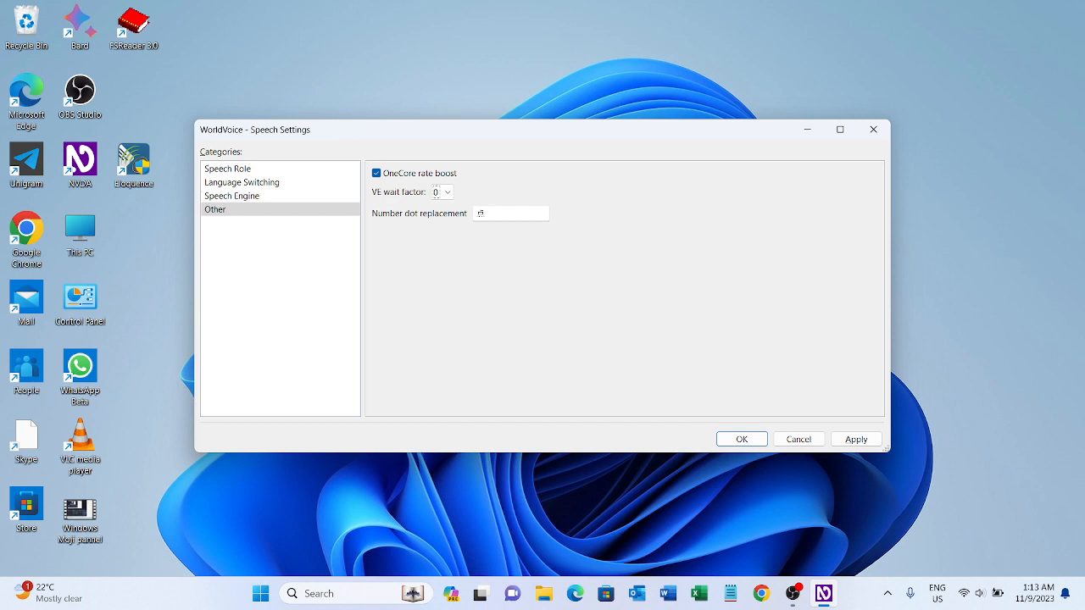
key(Tab)
key(Tab)
key(Tab)
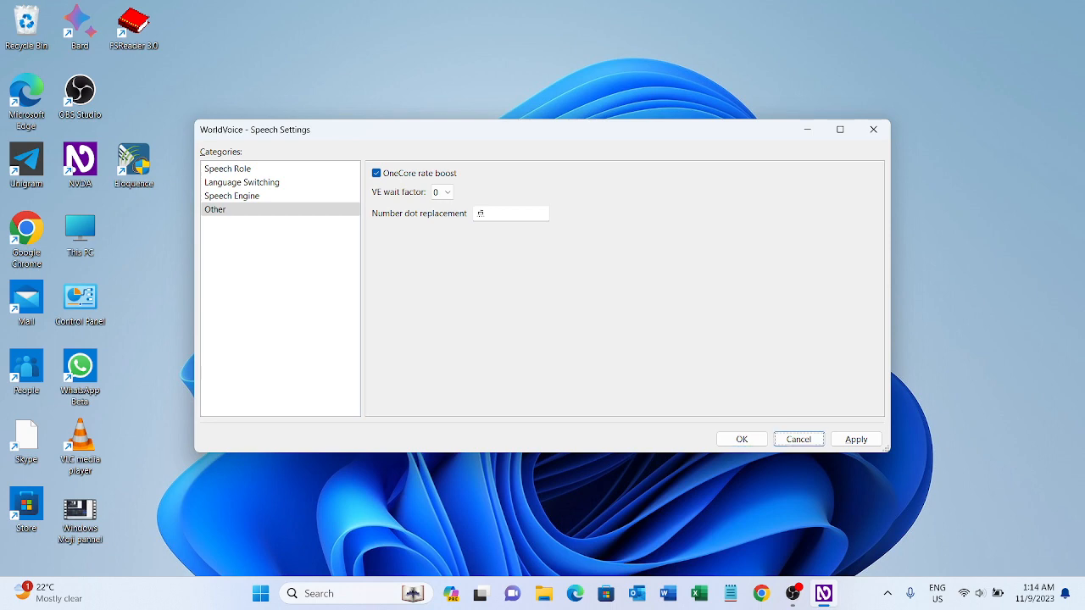
key(Tab)
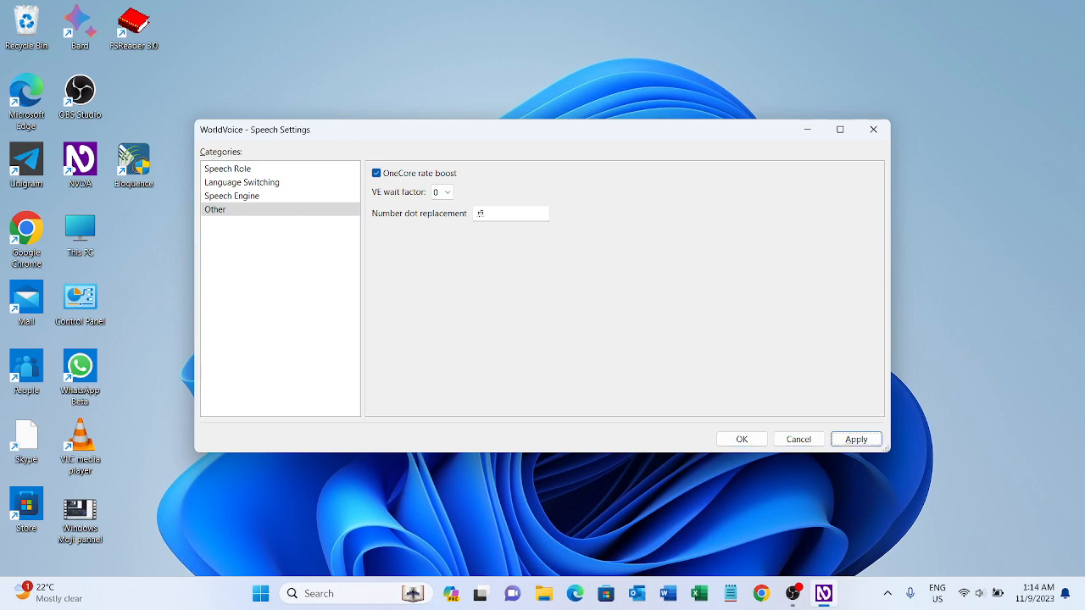
key(Tab)
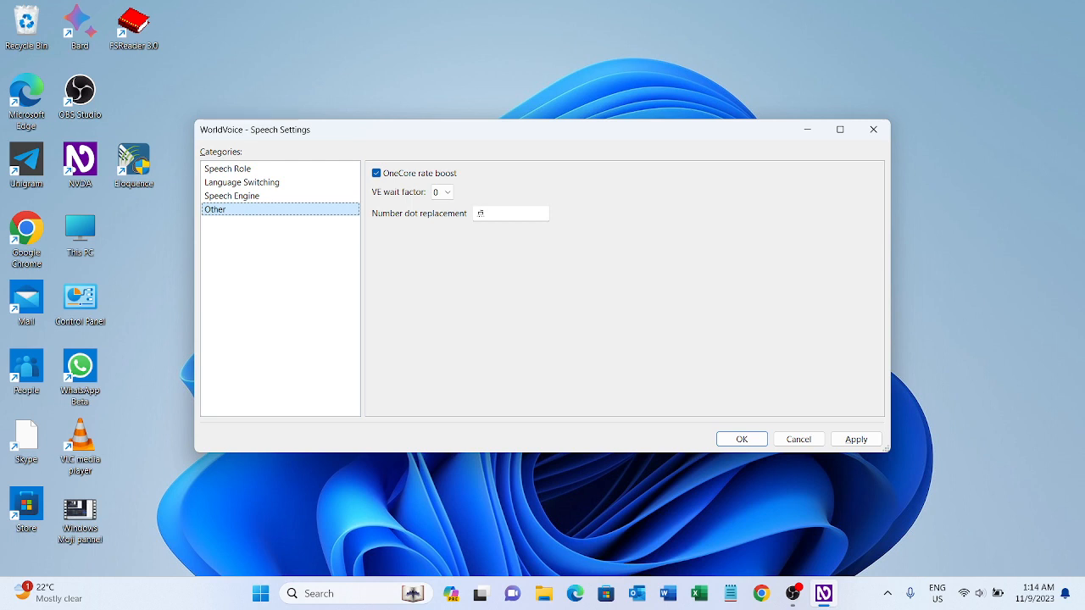
Recheck the Unicode-based text language detection and number-ignoring options in the Language Switching category.
key(Up)
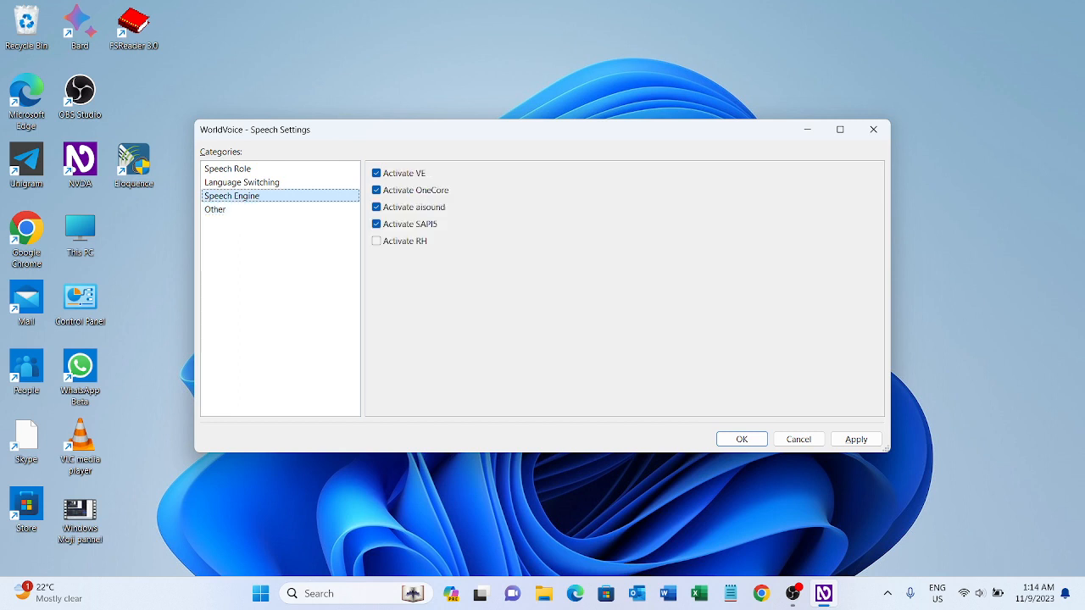
key(Up)
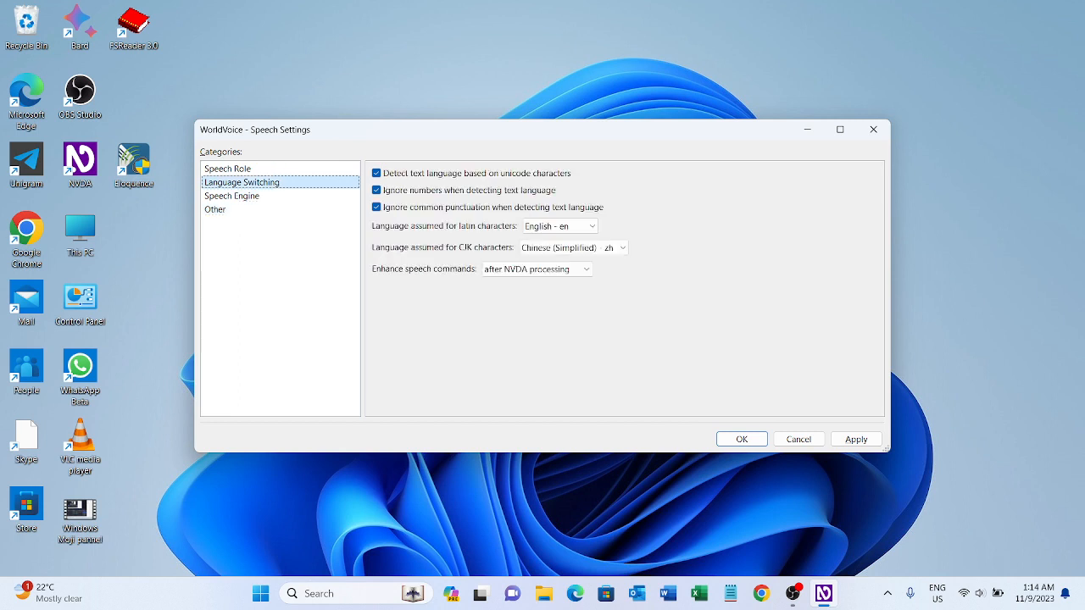
key(Tab)
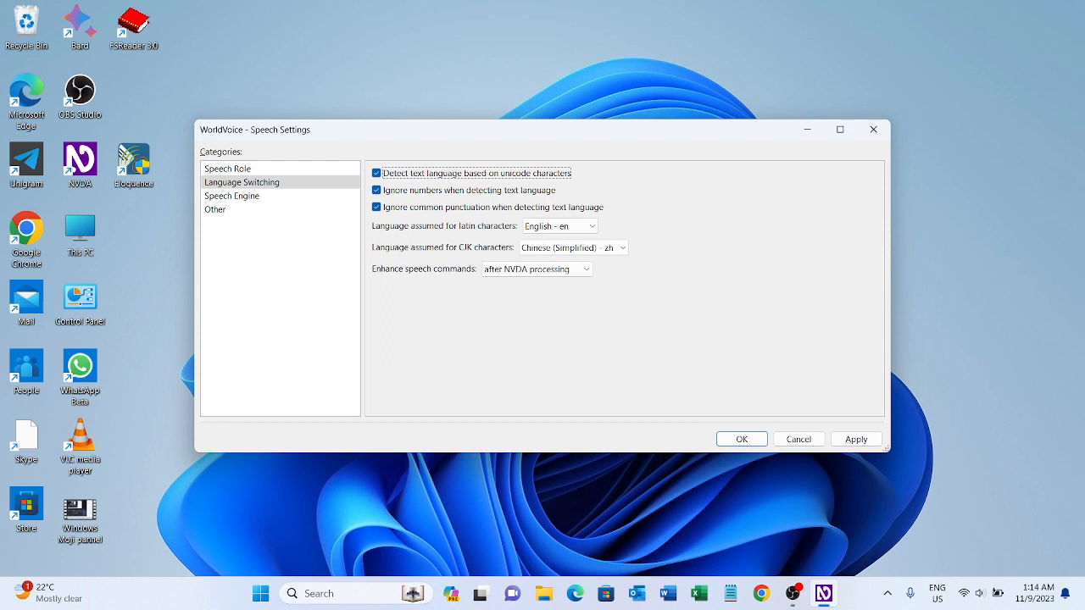
key(shift+Tab)
key(Tab)
key(Tab)
key(shift+Tab)
key(shift+Tab)
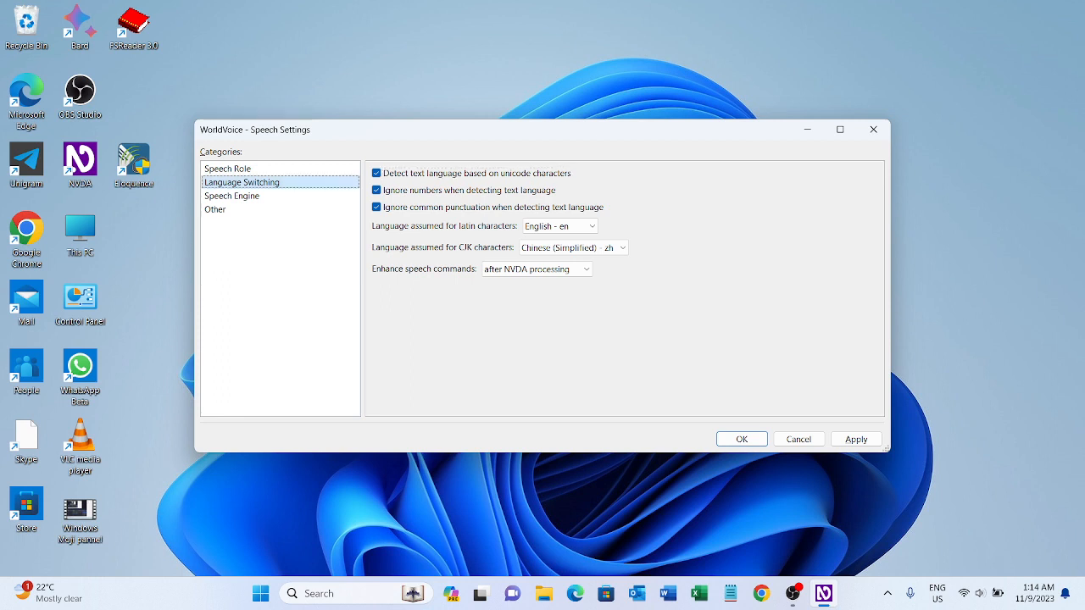
Revisit the English - en locale in Speech Role and dismiss the WorldVoice settings without applying anything.
key(Up)
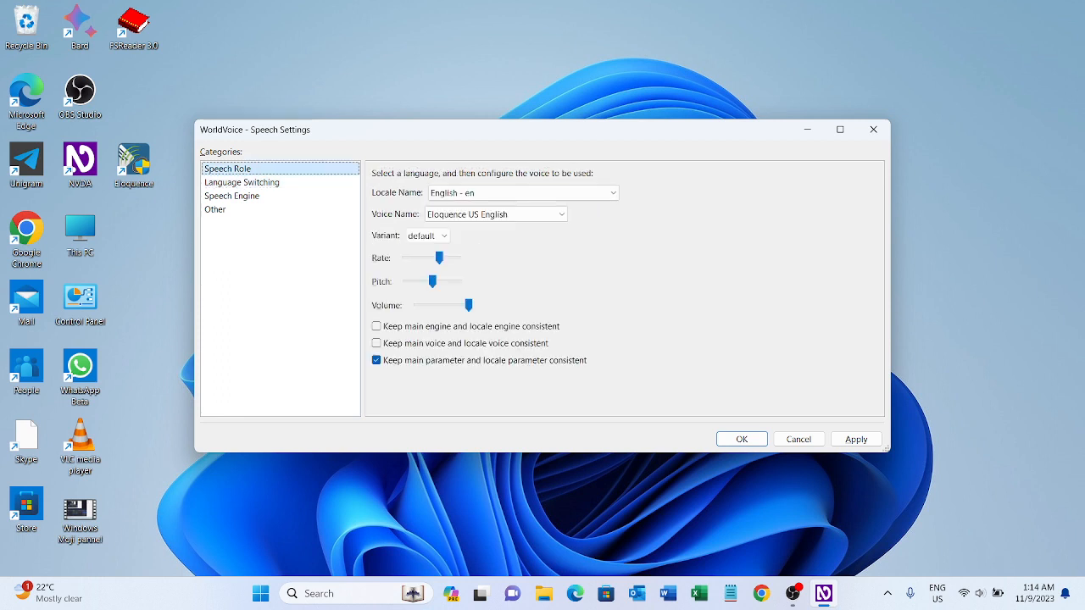
key(Tab)
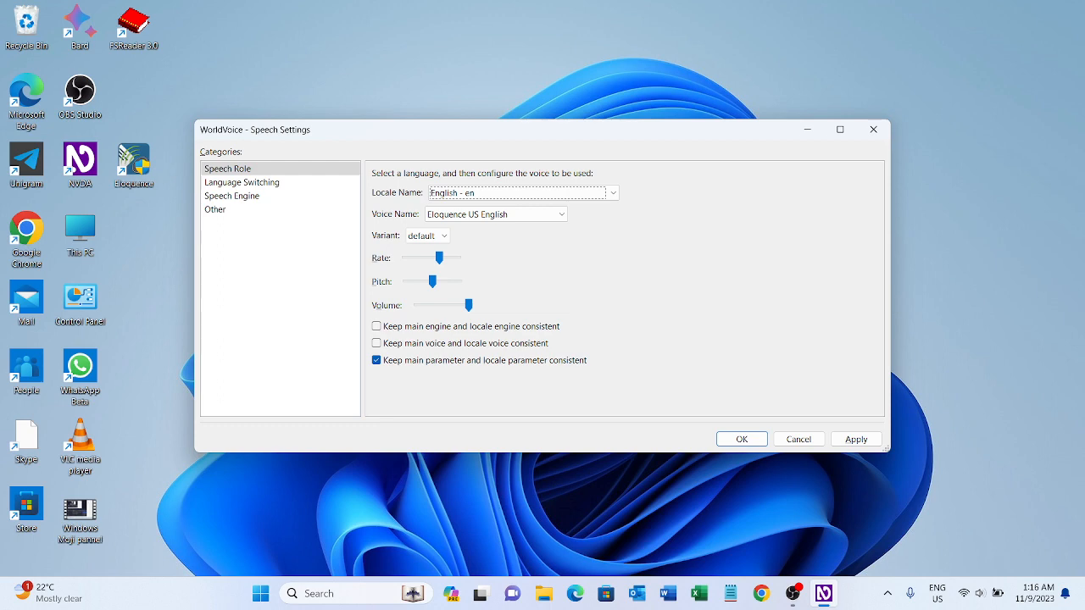
key(Escape)
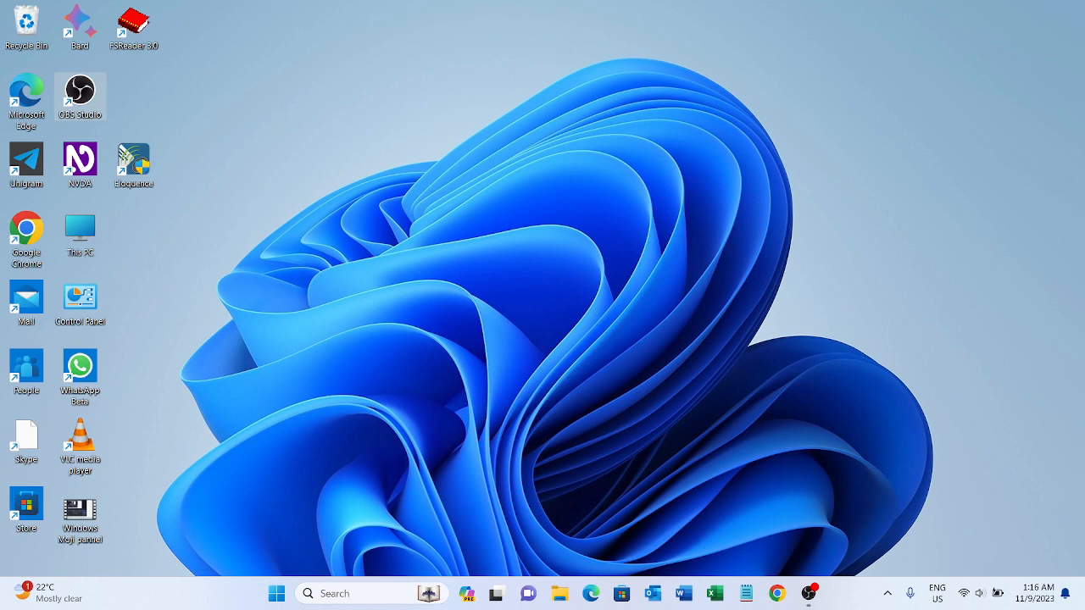
Open NVDA's LanguageIdentification settings, view the languages available for WorldVoice, and dismiss the settings without applying anything.
key(Insert+n)
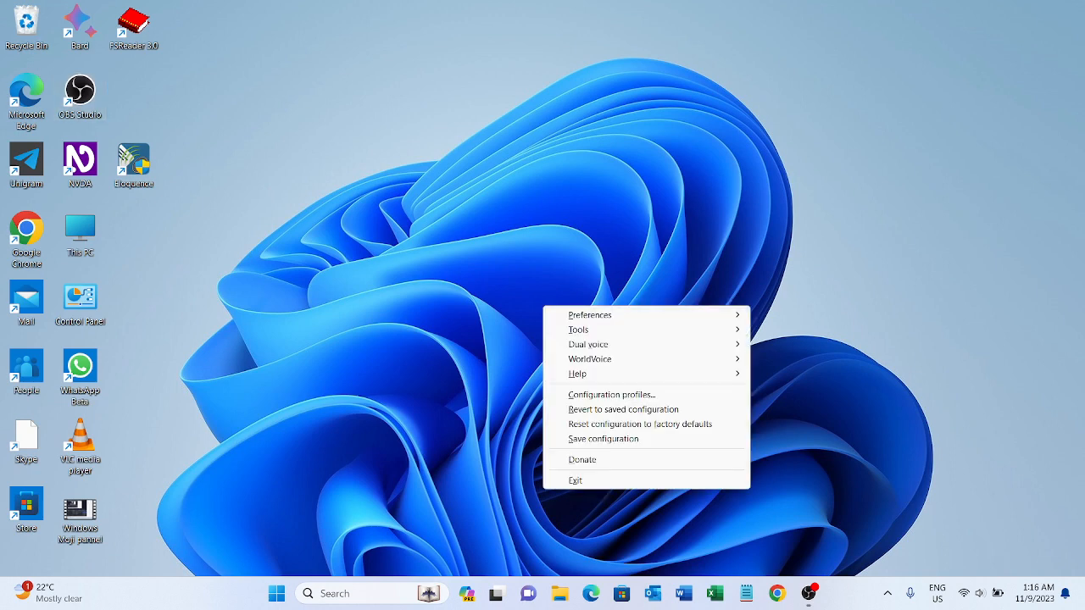
key(Right)
key(Return)
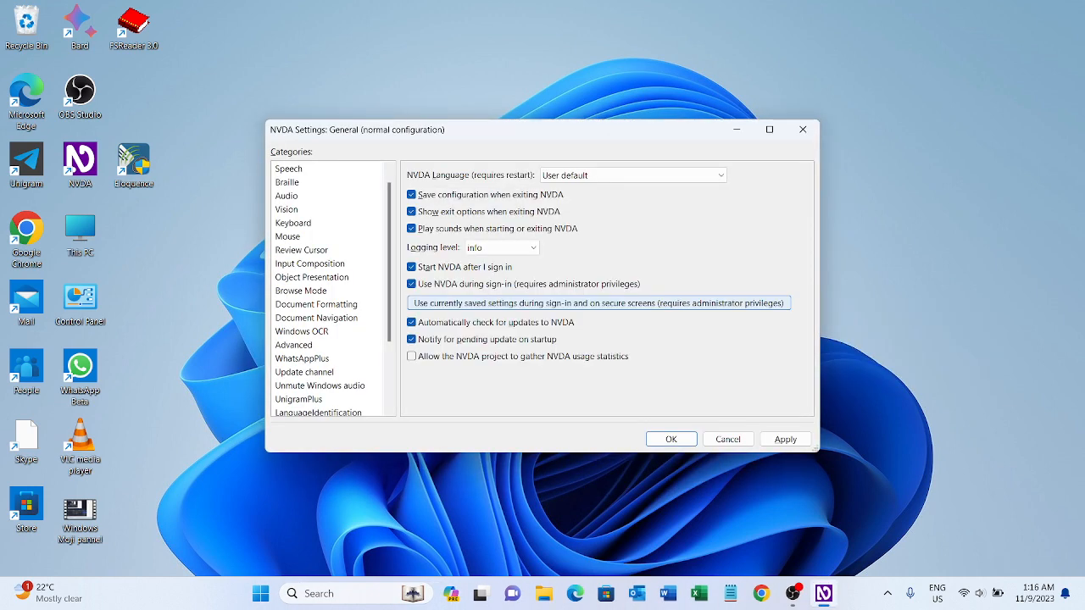
key(l)
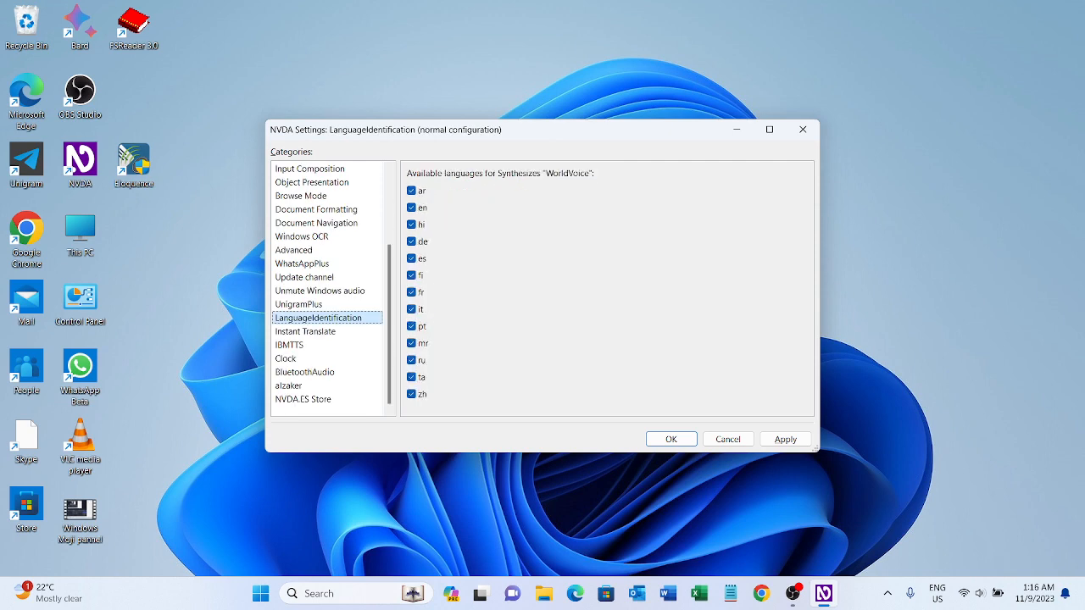
key(Tab)
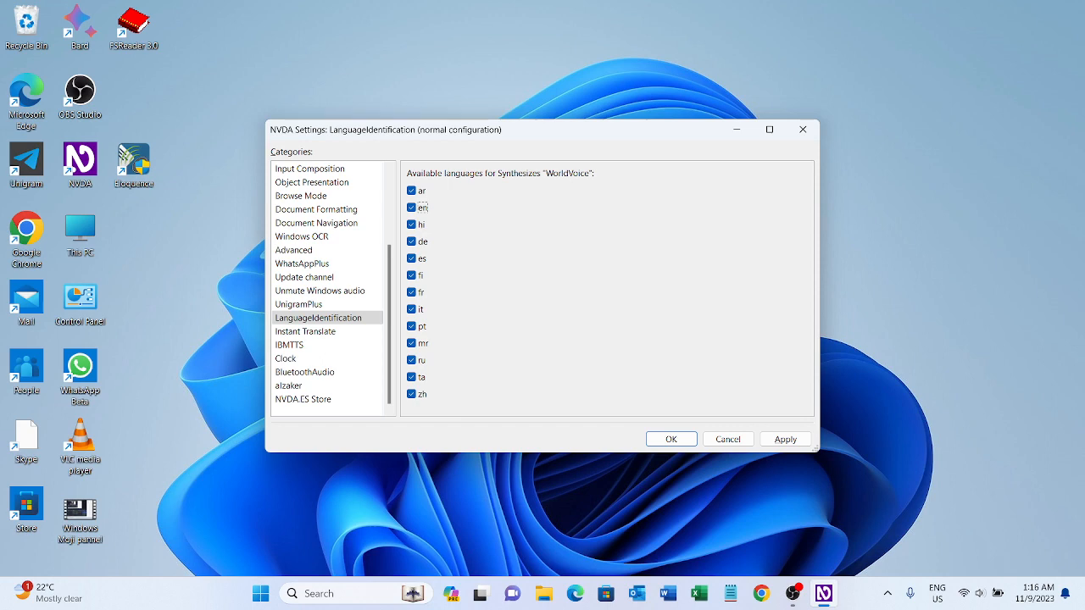
key(Escape)
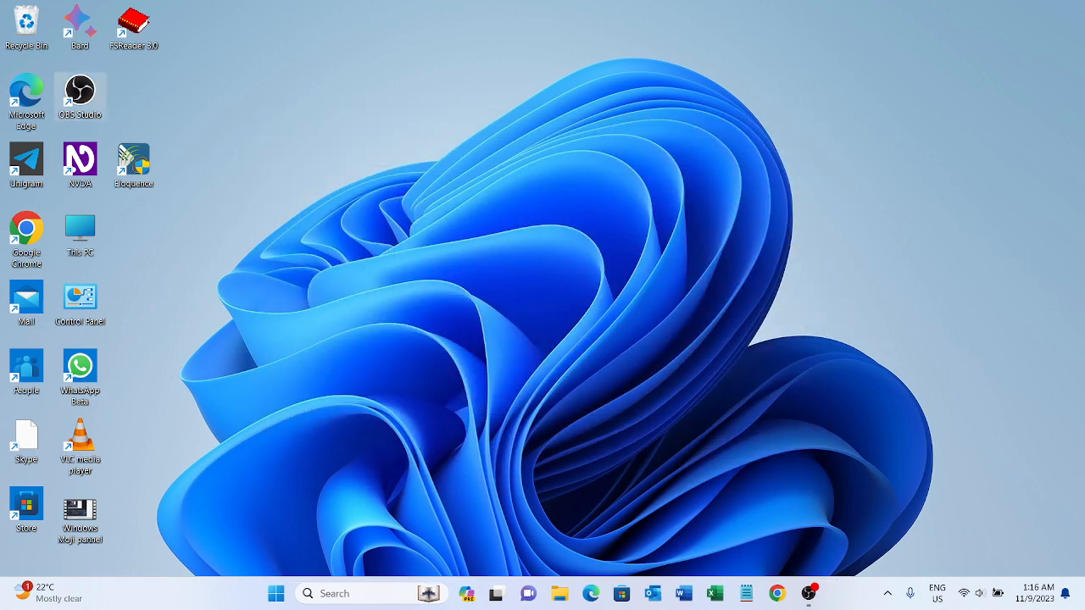